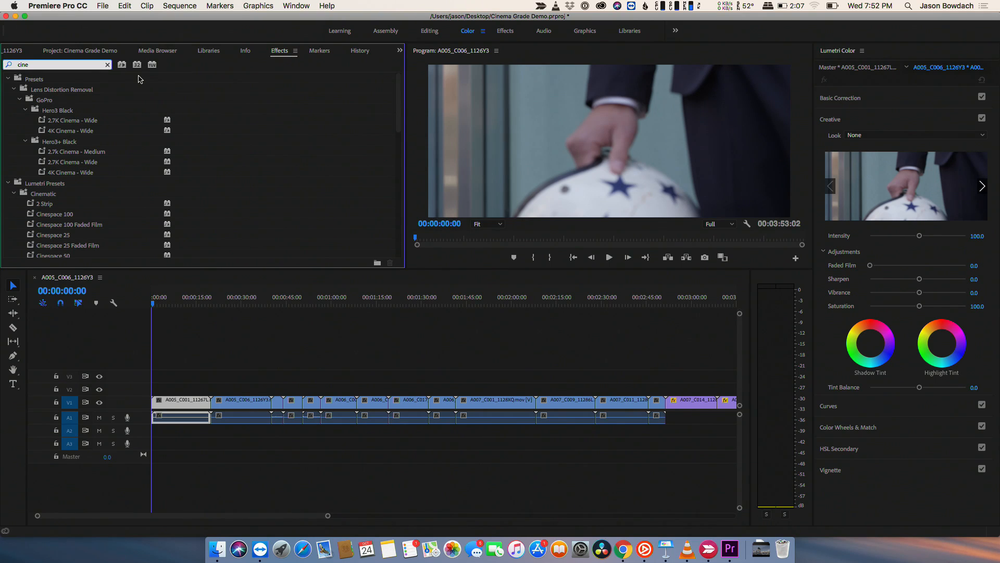
# - Search the effects for "cinema gr" and apply the Cinema Grade effect to all clips in the timeline
pyautogui.click(89, 63)
pyautogui.write('magr')
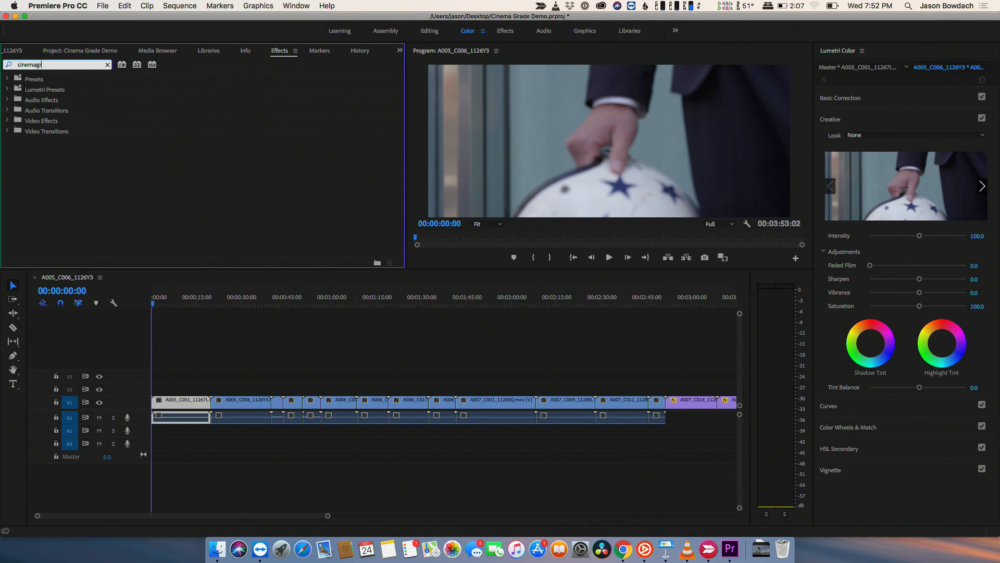
pyautogui.press('BackSpace')
pyautogui.write('gr')
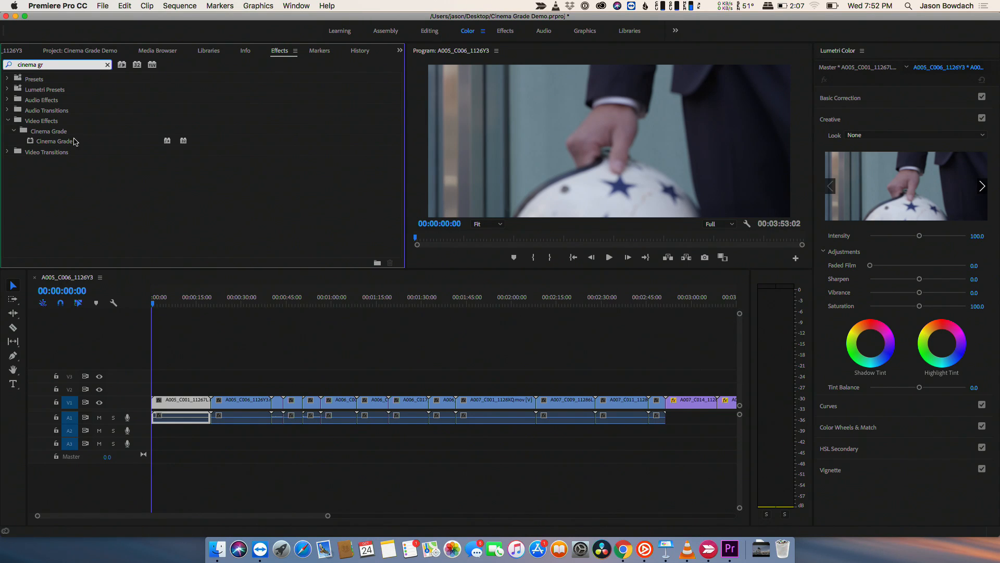
pyautogui.click(701, 448)
pyautogui.press('x')
pyautogui.press('a')
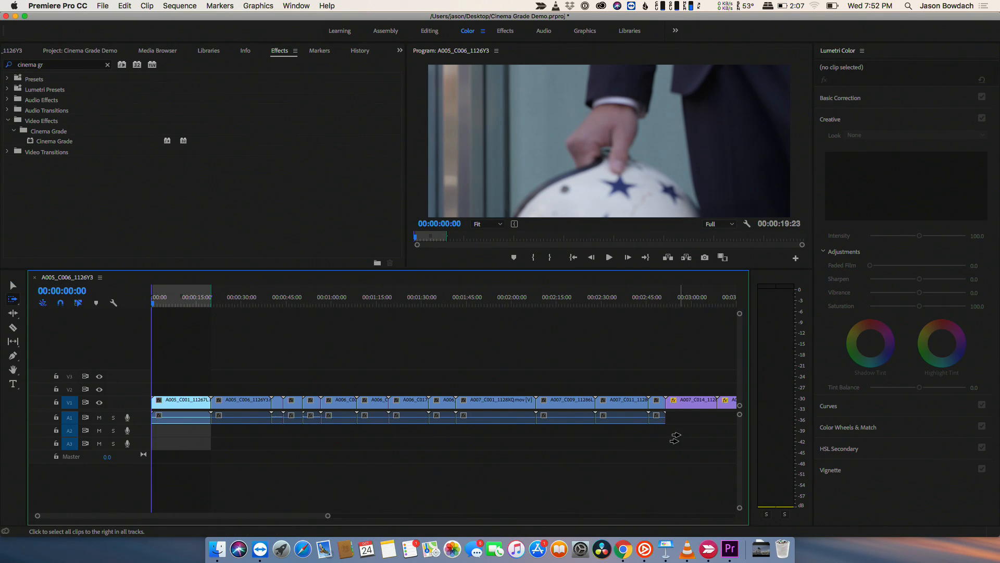
pyautogui.press('super+a')
pyautogui.moveTo(73, 141); pyautogui.dragTo(211, 404)
# - Select the first clip at 00:00:09:17 and open its Cinema Grade controls in a full-screen window
pyautogui.click(180, 303)
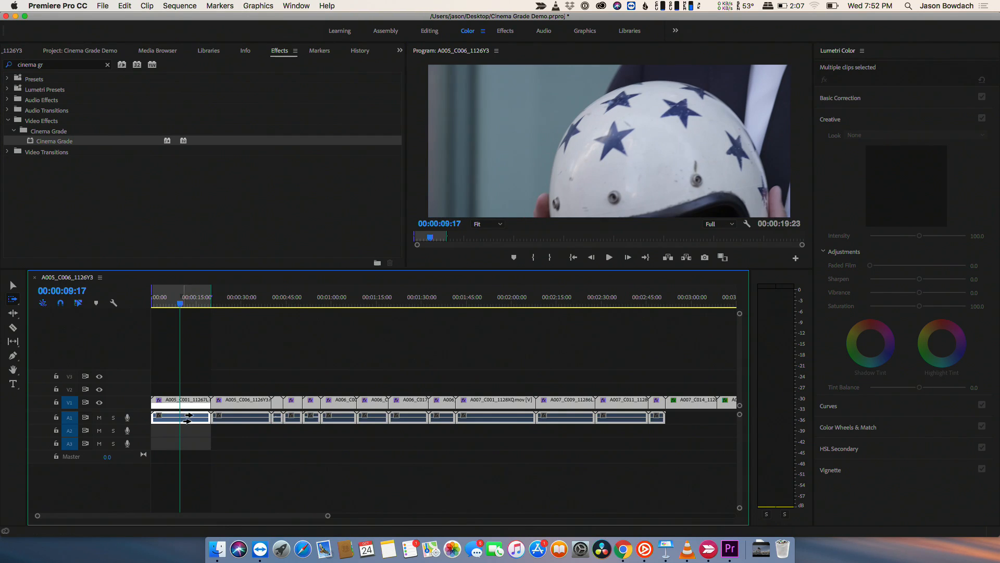
pyautogui.press('v')
pyautogui.click(181, 405)
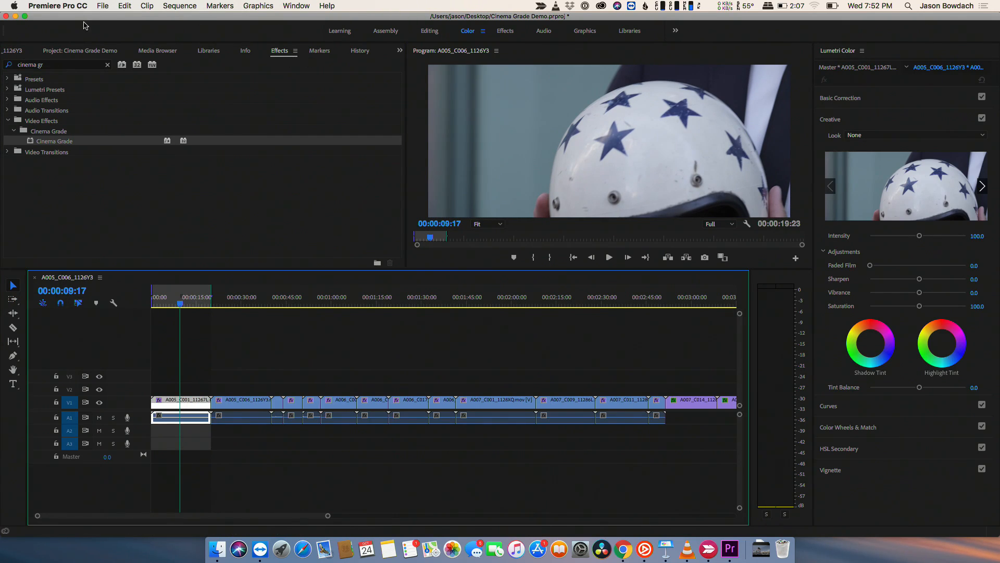
pyautogui.click(304, 5)
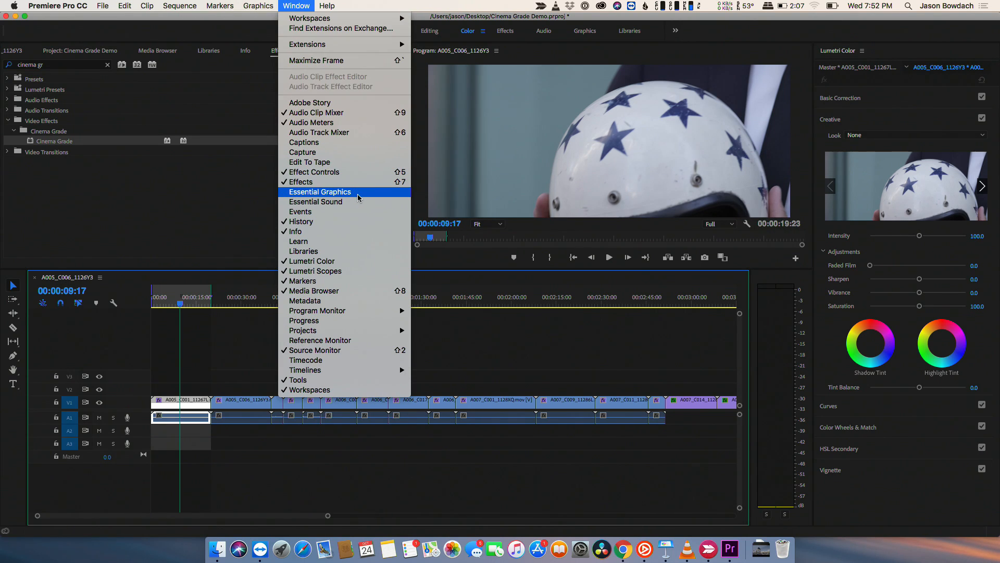
pyautogui.click(353, 178)
pyautogui.click(61, 166)
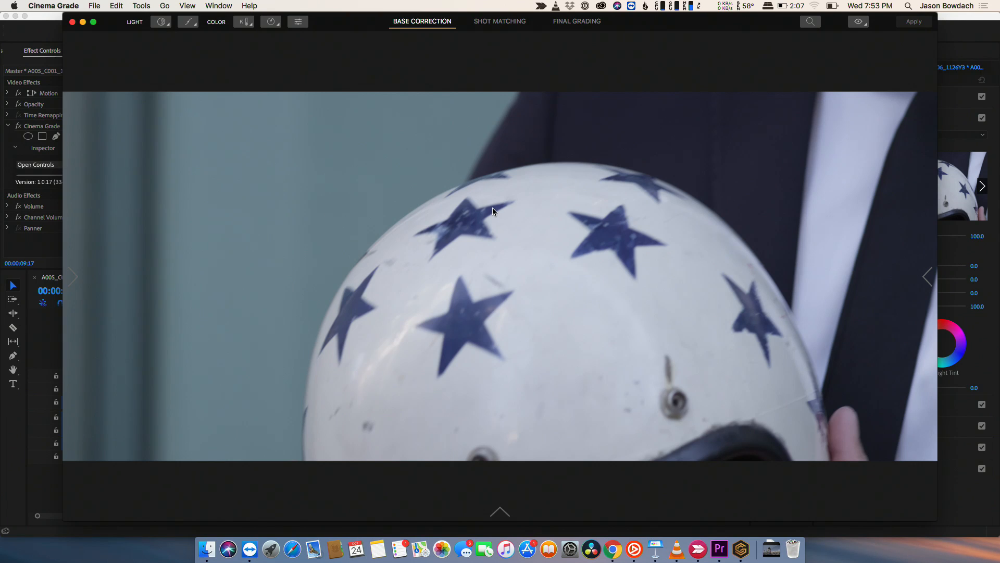
pyautogui.click(94, 22)
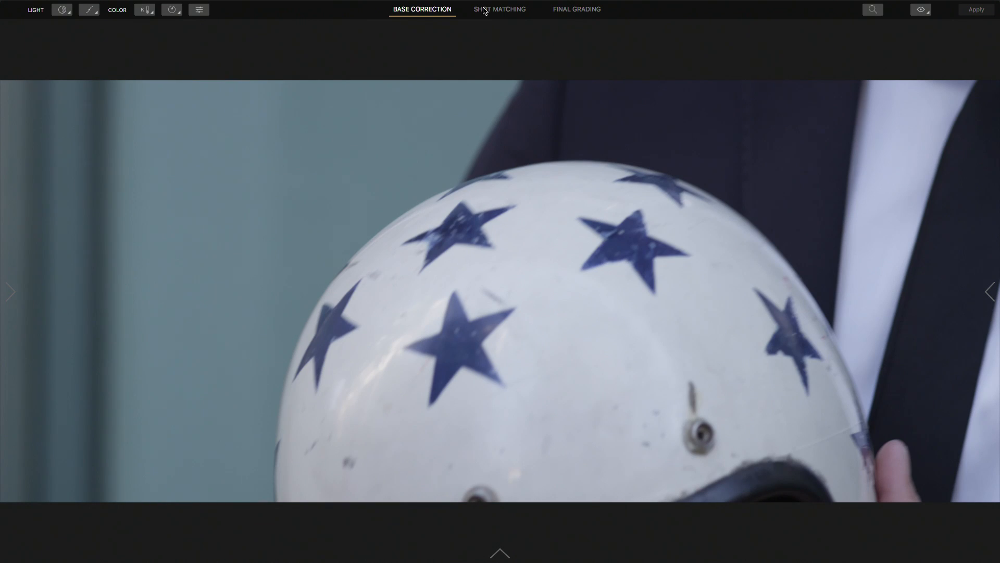
# - Adjust the helmet shot's exposure to about 0.02 with the Exposure Adjustment tool
pyautogui.click(70, 14)
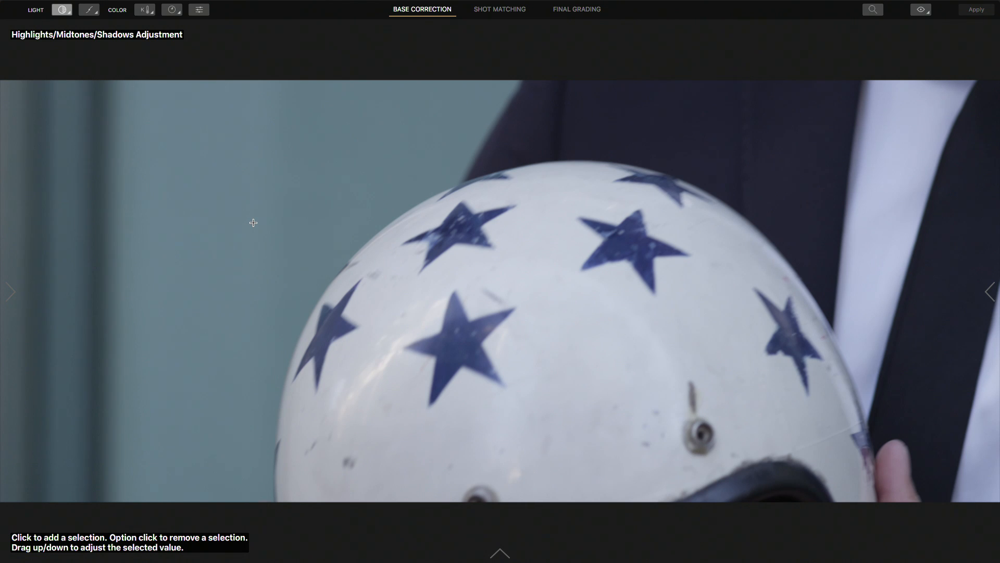
pyautogui.click(89, 12)
pyautogui.click(64, 14)
pyautogui.click(64, 14)
pyautogui.click(94, 15)
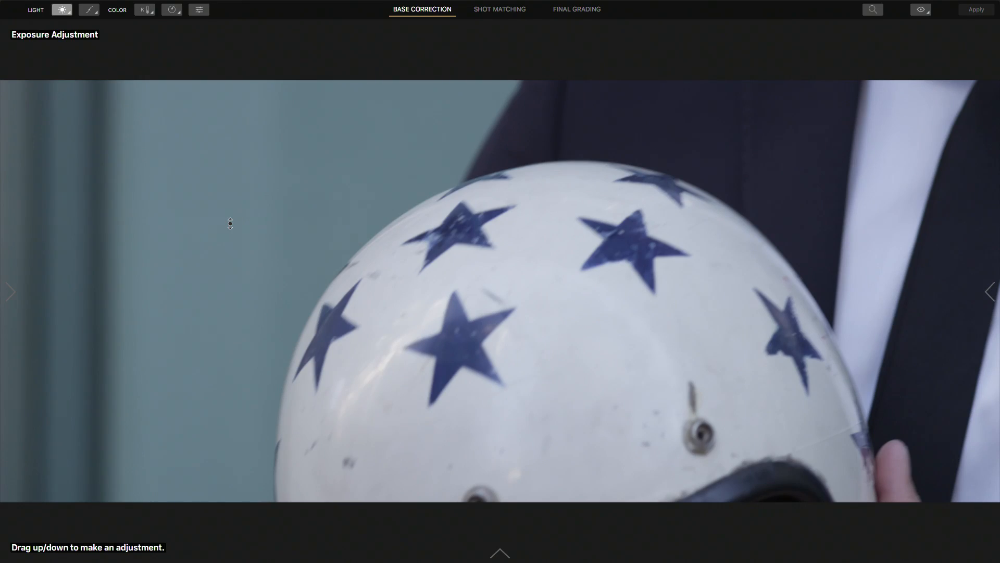
pyautogui.moveTo(229, 223)
pyautogui.mouseDown()
pyautogui.moveTo(230, 197)
pyautogui.moveTo(228, 267)
pyautogui.moveTo(226, 223)
pyautogui.mouseUp()
# - Show the video scopes and raise the helmet shot's contrast to about 30
pyautogui.press('c')
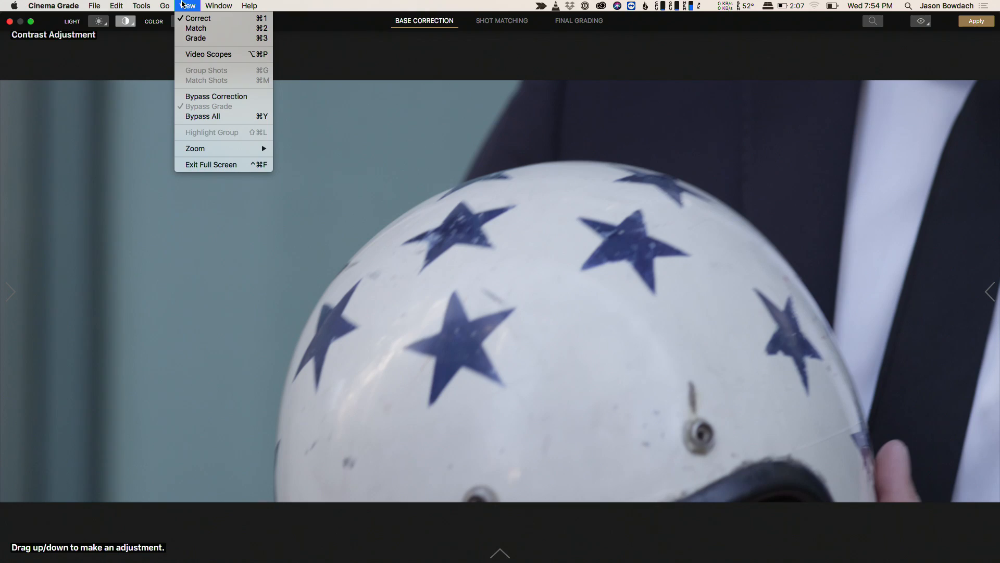
pyautogui.click(213, 54)
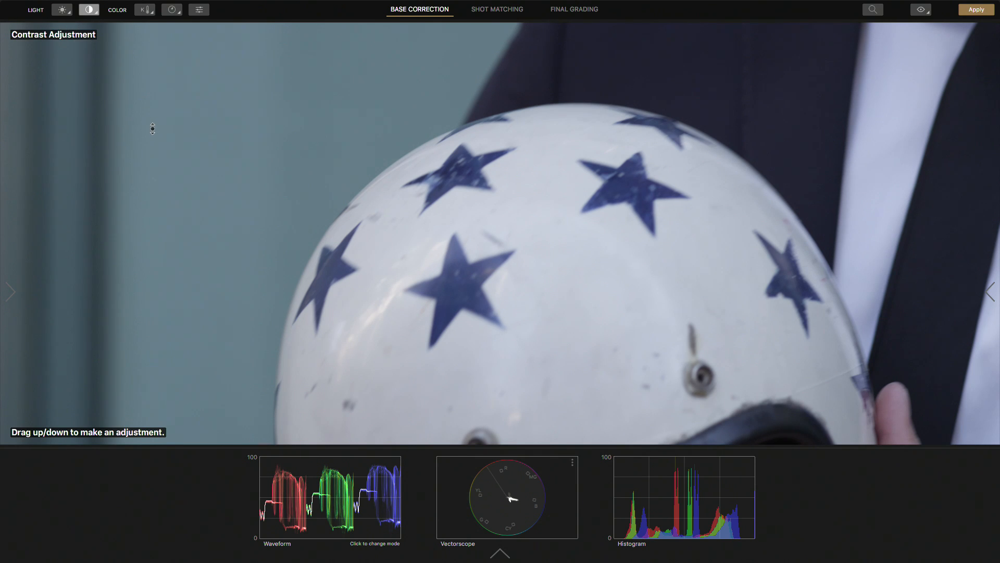
pyautogui.moveTo(255, 174)
pyautogui.mouseDown()
pyautogui.moveTo(252, 152)
pyautogui.moveTo(254, 186)
pyautogui.moveTo(249, 162)
pyautogui.mouseUp()
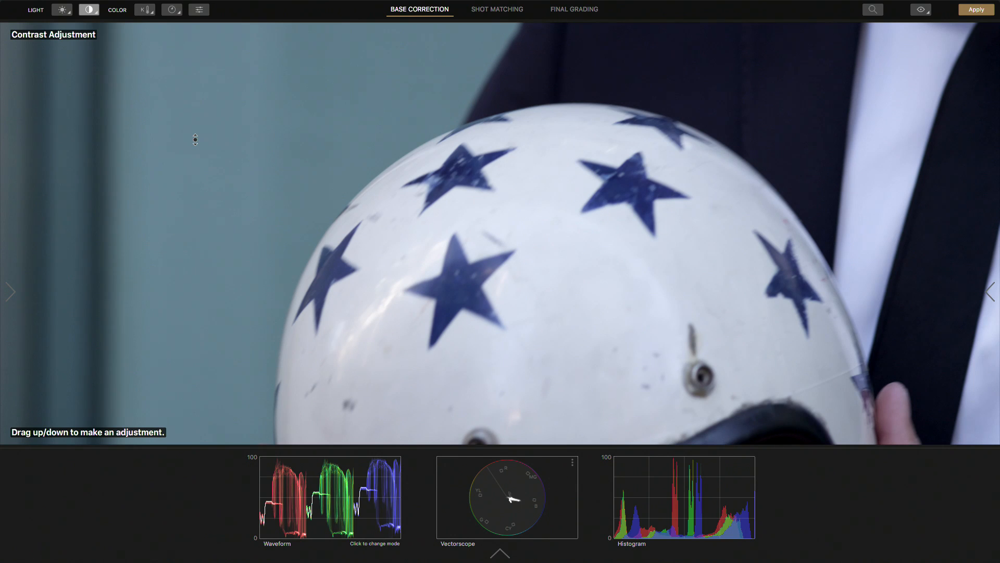
# - Raise the helmet shot's overall saturation to about 11 and its shadow saturation, sampled on the dark jacket, to about 56
pyautogui.press('s')
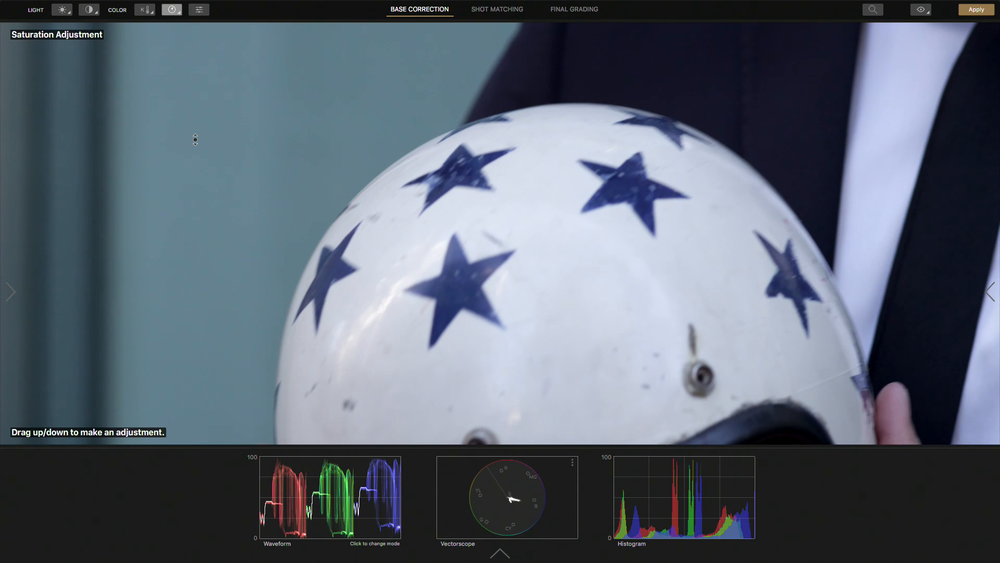
pyautogui.moveTo(196, 140); pyautogui.dragTo(175, 127)
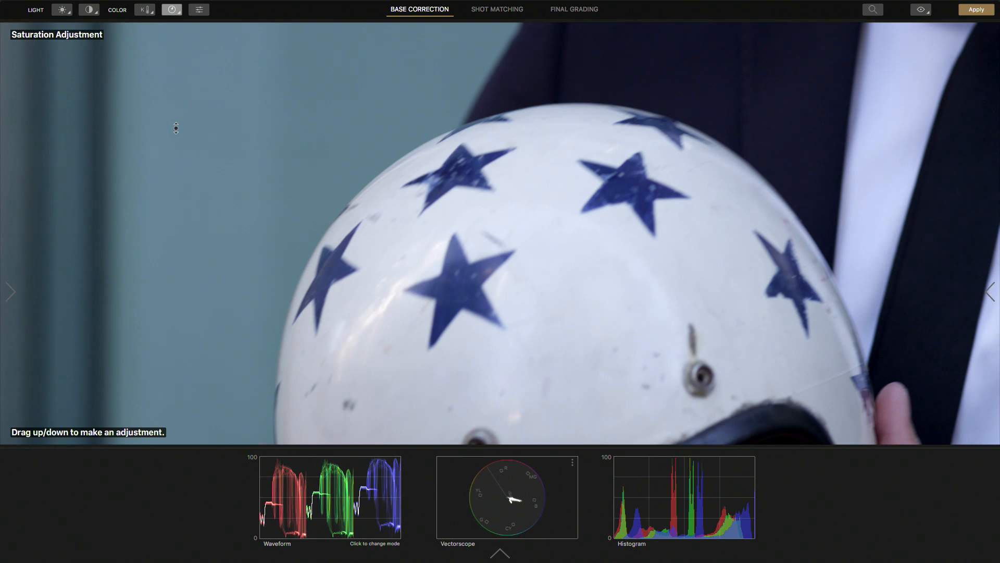
pyautogui.press('s')
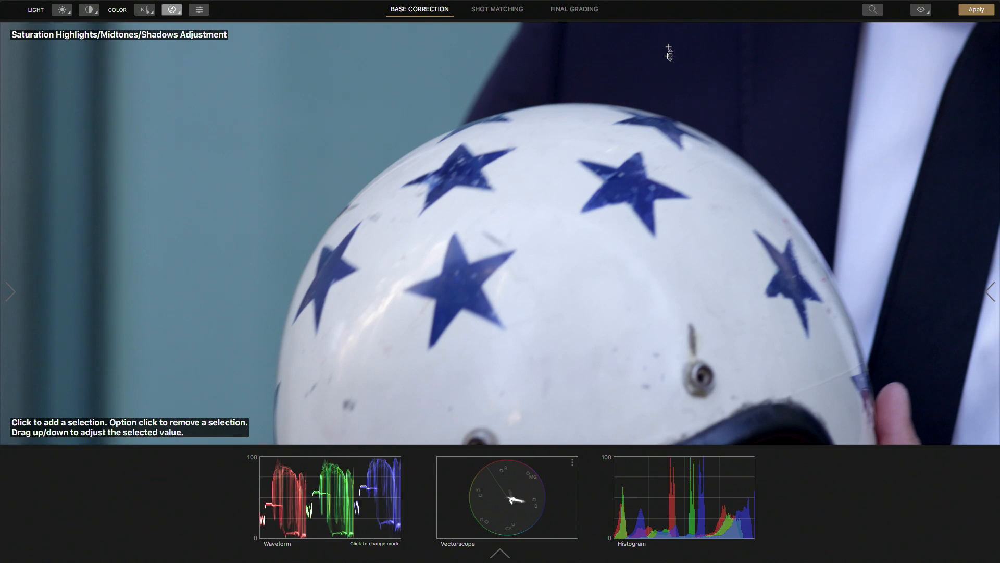
pyautogui.click(669, 56)
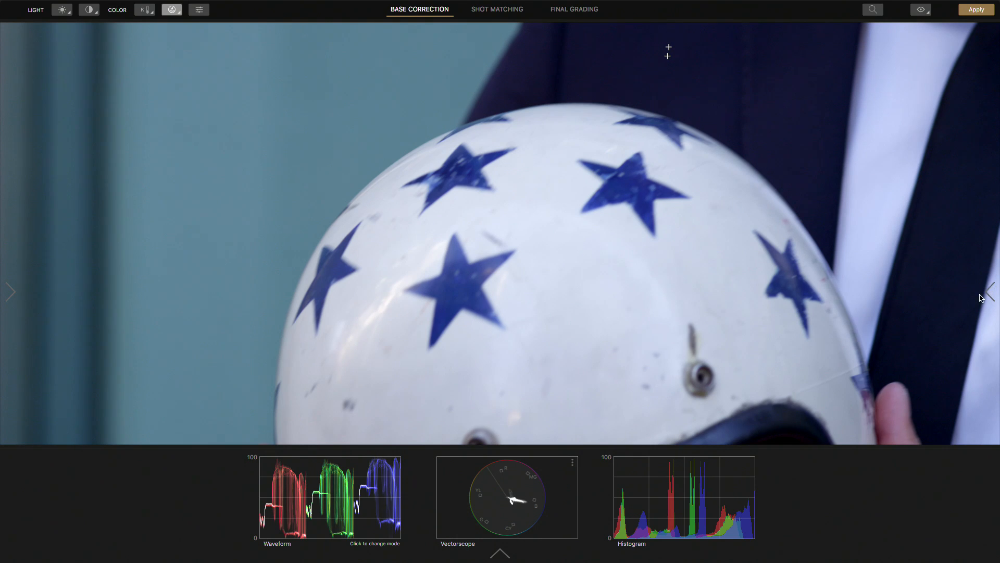
# - Open the Correct controls to review the shot's light, color, saturation and vector settings
pyautogui.press('Right')
pyautogui.press('Left')
pyautogui.click(990, 291)
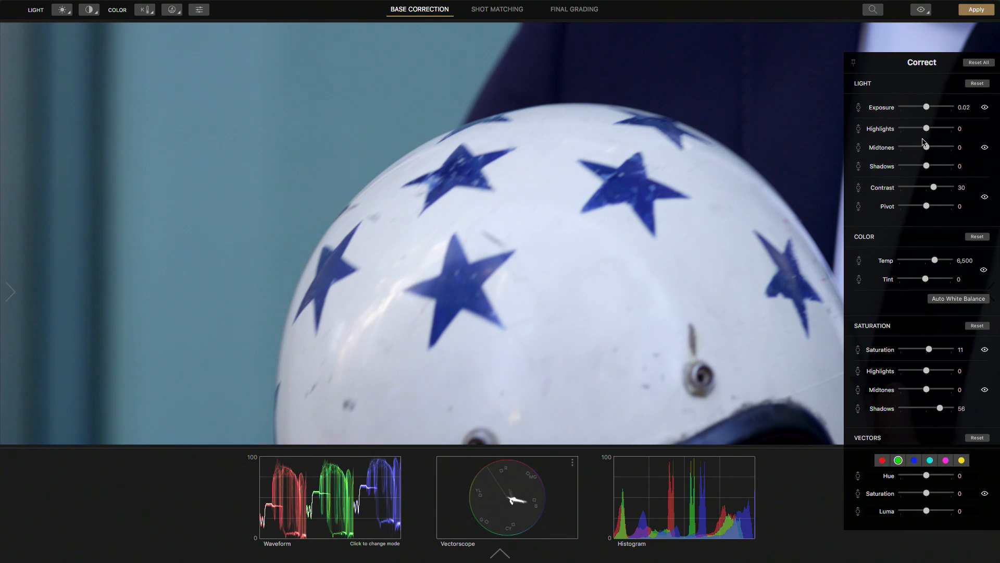
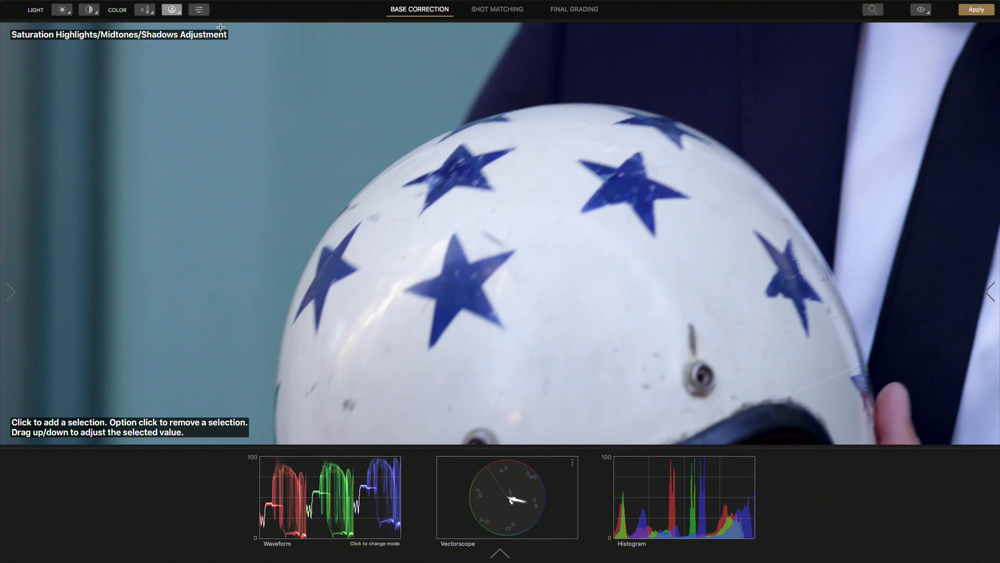
# - Use Hue/Saturation/Luma Adjustment on the wall behind the helmet to shift its hue toward green, raise its saturation and lower its luma
pyautogui.click(203, 16)
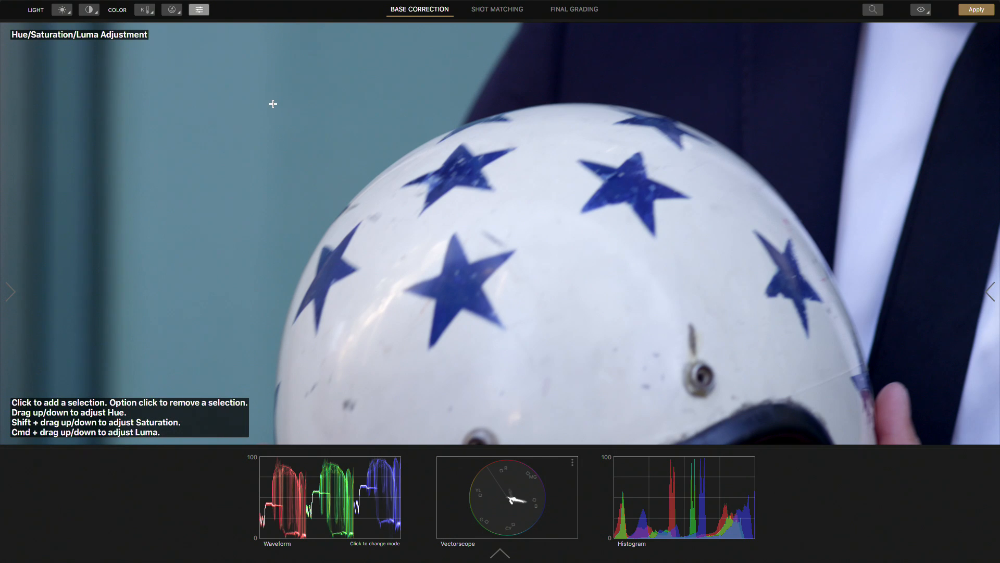
pyautogui.click(204, 14)
pyautogui.click(204, 14)
pyautogui.moveTo(259, 103)
pyautogui.mouseDown()
pyautogui.moveTo(251, 38)
pyautogui.moveTo(264, 177)
pyautogui.moveTo(256, 72)
pyautogui.mouseUp()
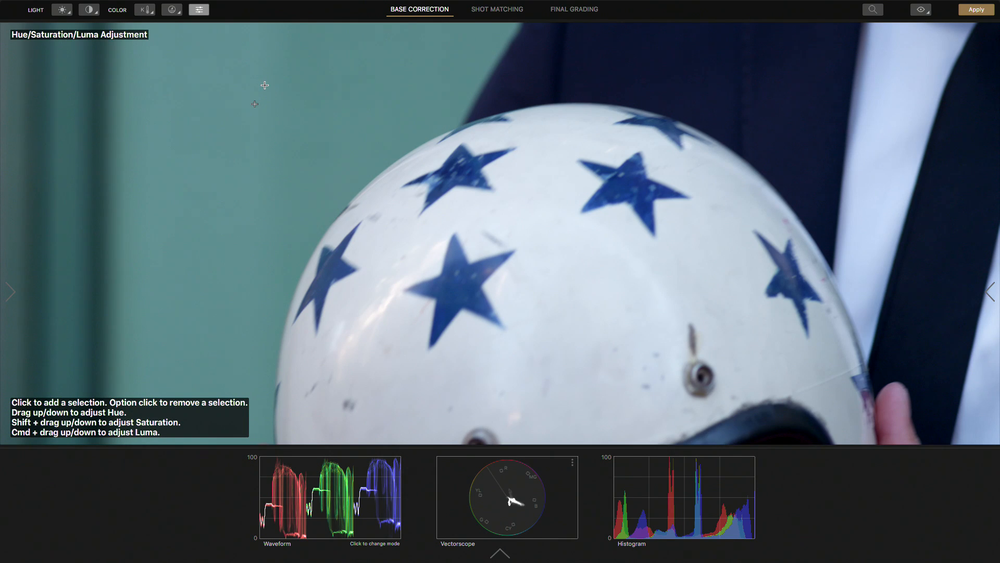
pyautogui.moveTo(256, 103)
pyautogui.mouseDown()
pyautogui.moveTo(254, 160)
pyautogui.moveTo(245, 60)
pyautogui.moveTo(260, 114)
pyautogui.mouseUp()
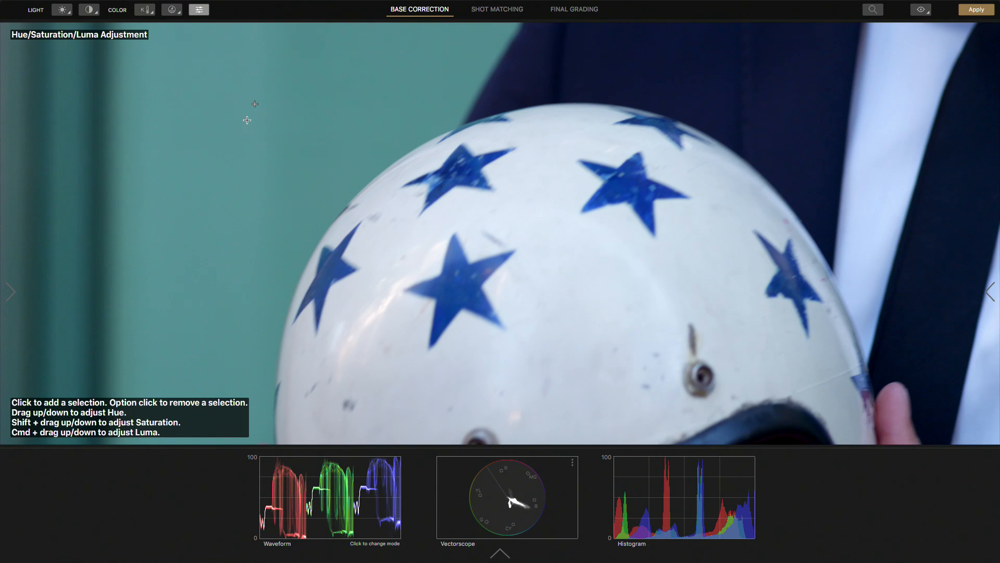
pyautogui.moveTo(253, 105); pyautogui.dragTo(254, 177)
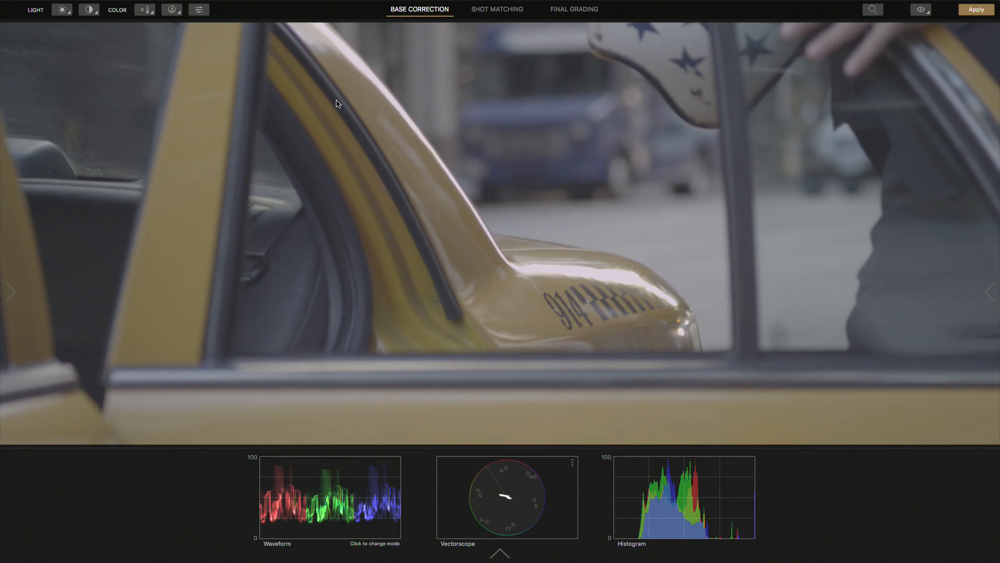
# - In Shot Matching, build the yellow group with the helmet shot as hero, the dark sunglasses close-up and five desert car shots
pyautogui.click(505, 13)
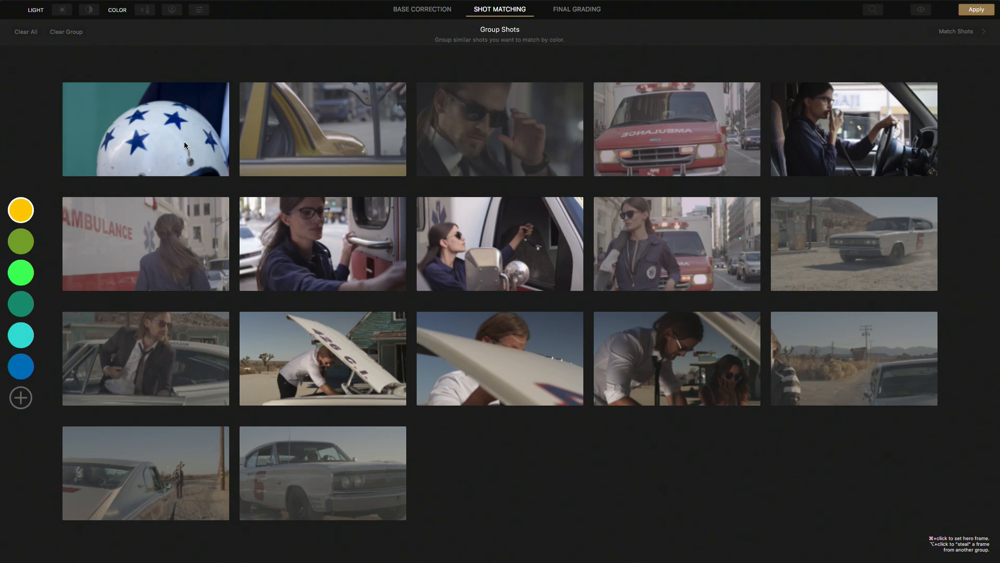
pyautogui.click(183, 141)
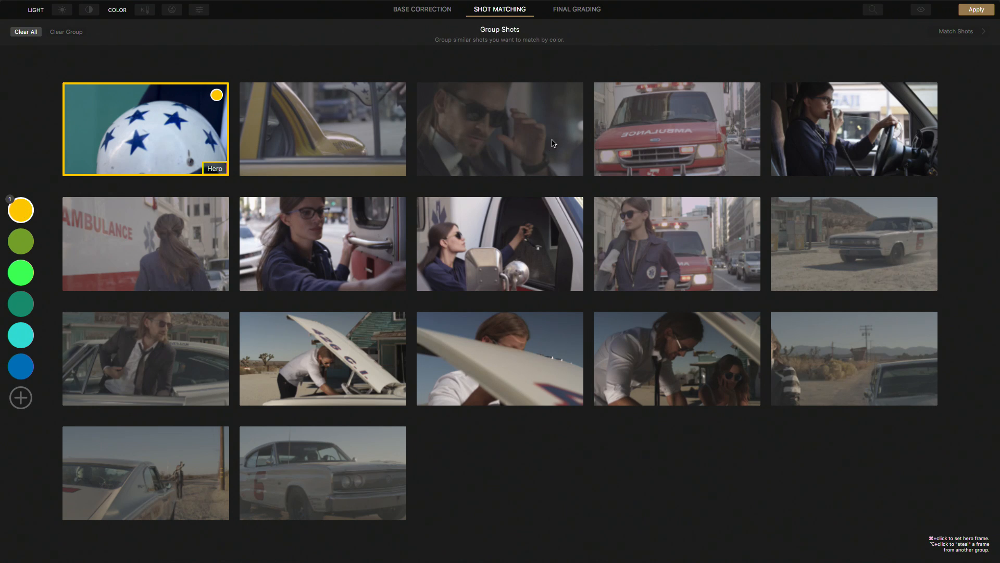
pyautogui.click(504, 143)
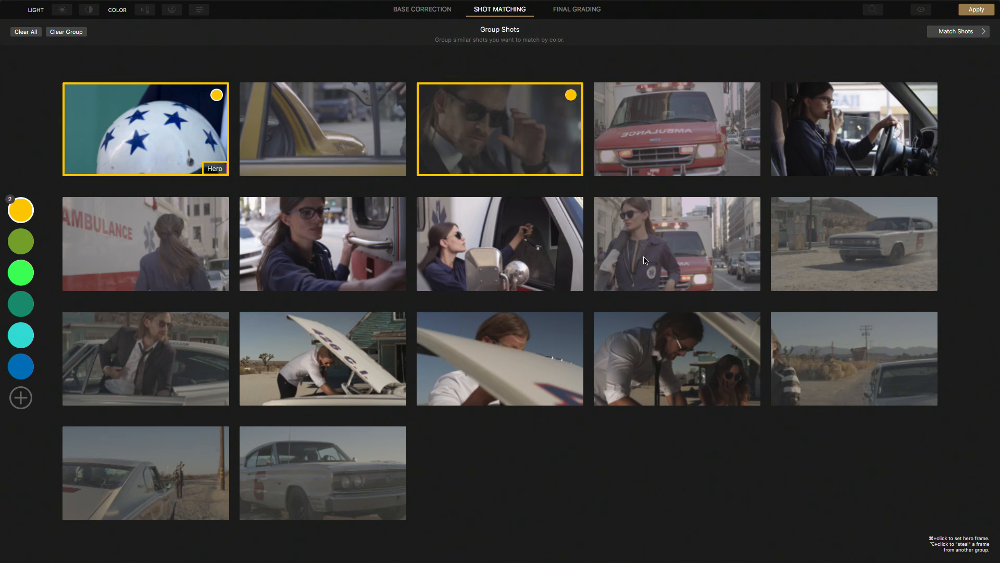
pyautogui.click(881, 250)
pyautogui.click(151, 357)
pyautogui.click(328, 366)
pyautogui.click(455, 371)
pyautogui.click(694, 391)
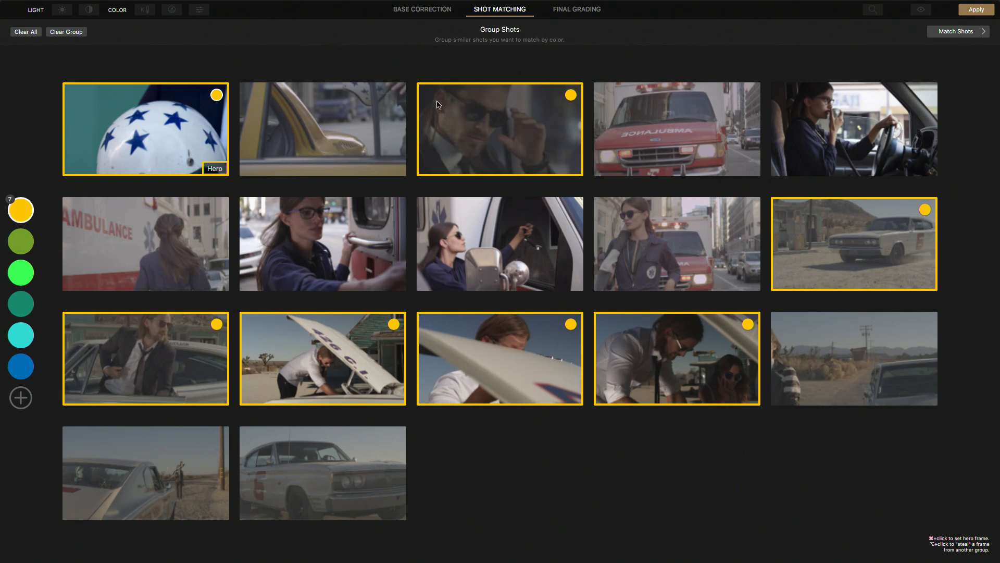
# - Start matching the grouped shots and copy all of the hero frame's light and color corrections to the current match shot only
pyautogui.click(952, 33)
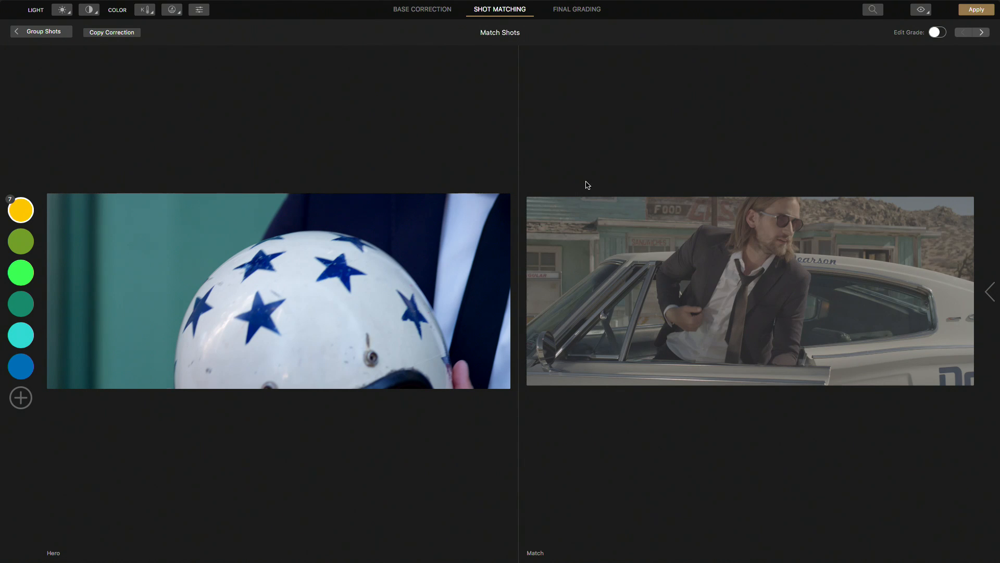
pyautogui.click(130, 37)
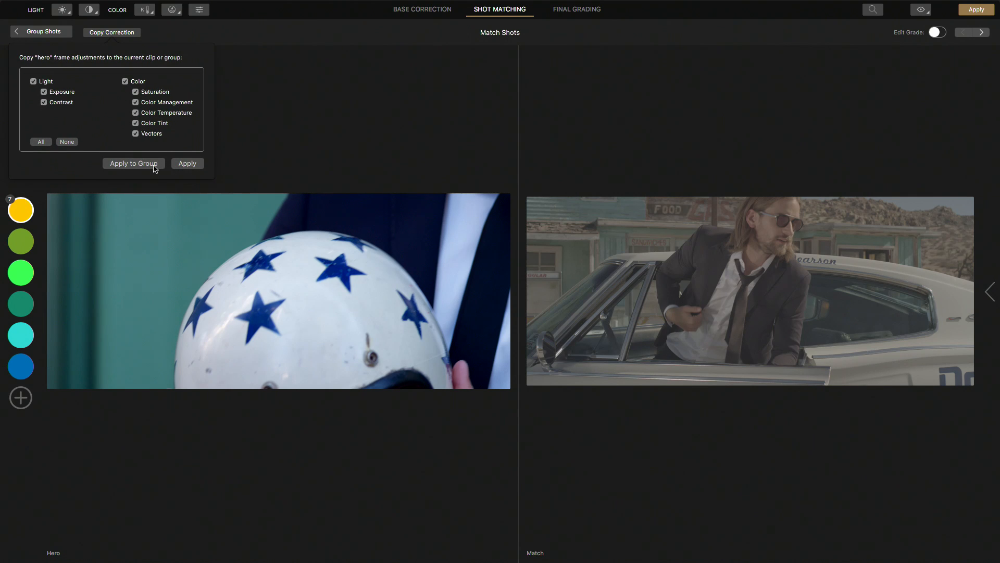
pyautogui.click(187, 163)
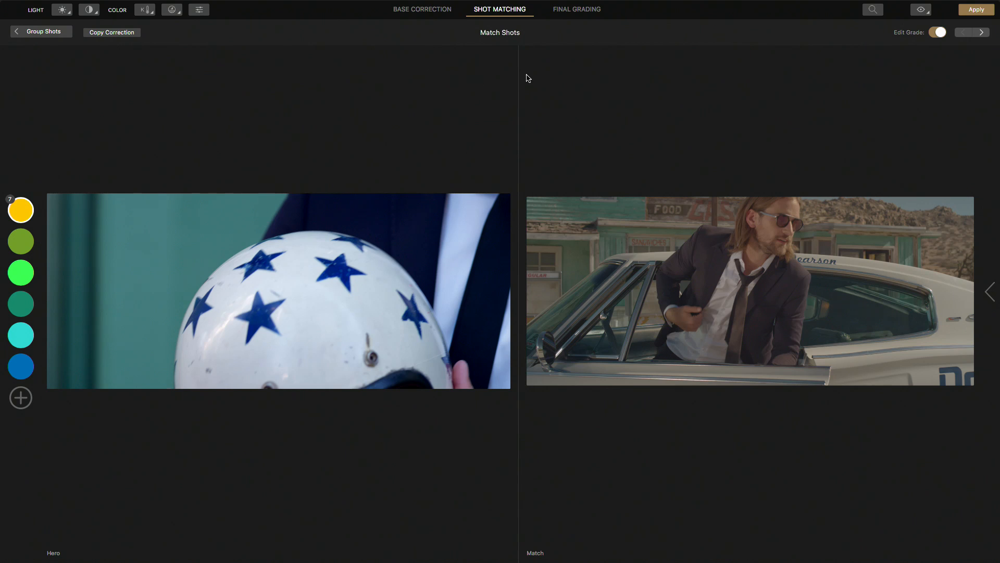
# - Enlarge the match frame beside the hero frame, with Edit Grade left on
pyautogui.click(943, 33)
pyautogui.moveTo(518, 138); pyautogui.dragTo(357, 138)
pyautogui.click(939, 35)
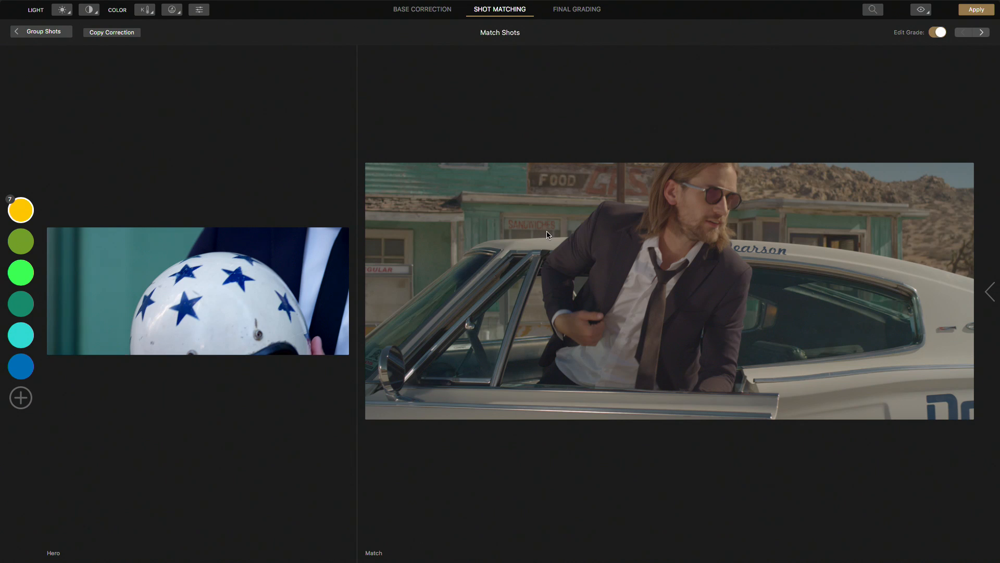
# - Raise the exposure and saturation of the match shot of the man leaning out of the car
pyautogui.press('e')
pyautogui.moveTo(541, 218); pyautogui.dragTo(541, 33)
pyautogui.press('s')
pyautogui.moveTo(541, 217); pyautogui.dragTo(540, 208)
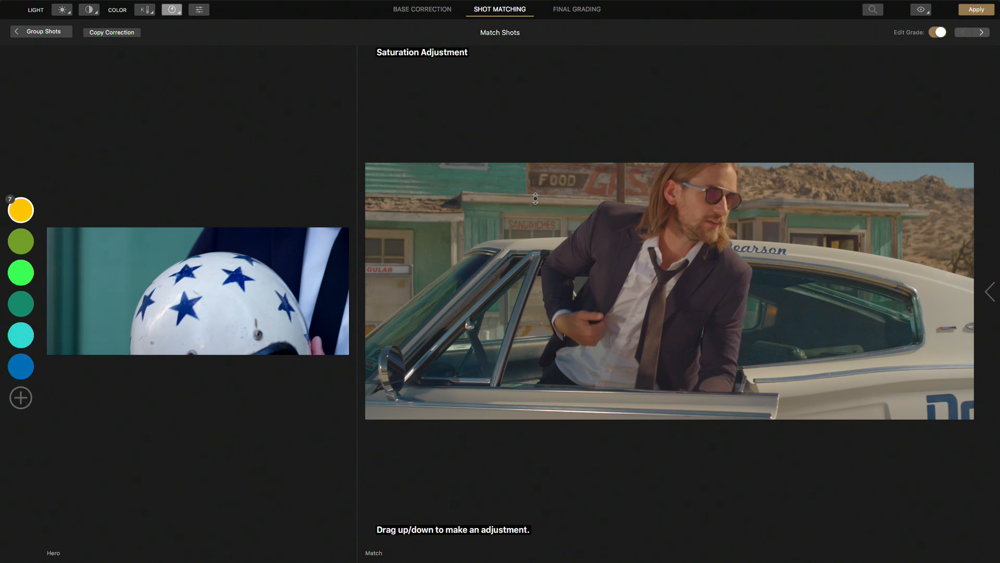
# - Increase the match shot's contrast and shift its contrast pivot to darken the image
pyautogui.press('c')
pyautogui.moveTo(527, 274); pyautogui.dragTo(525, 259)
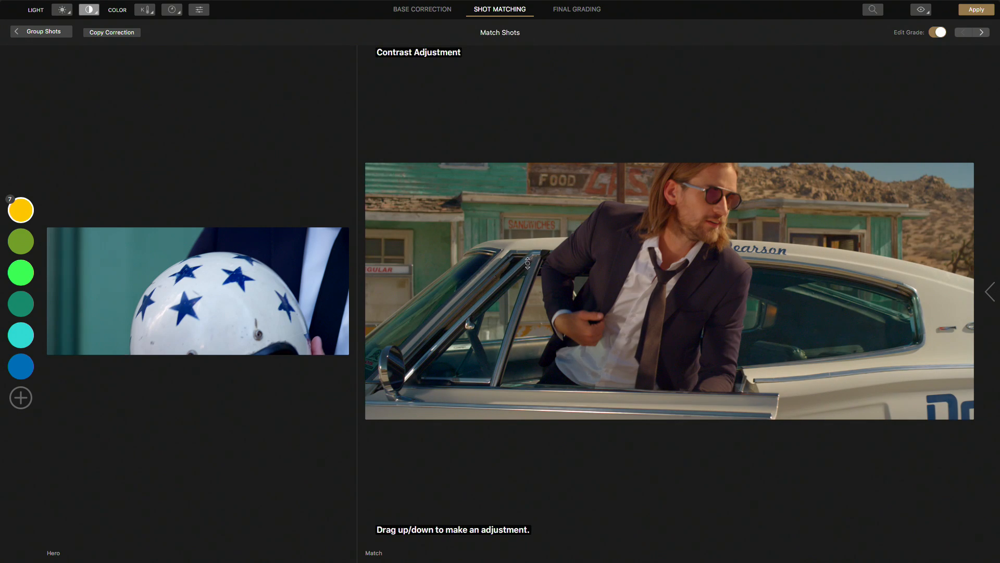
pyautogui.press('p')
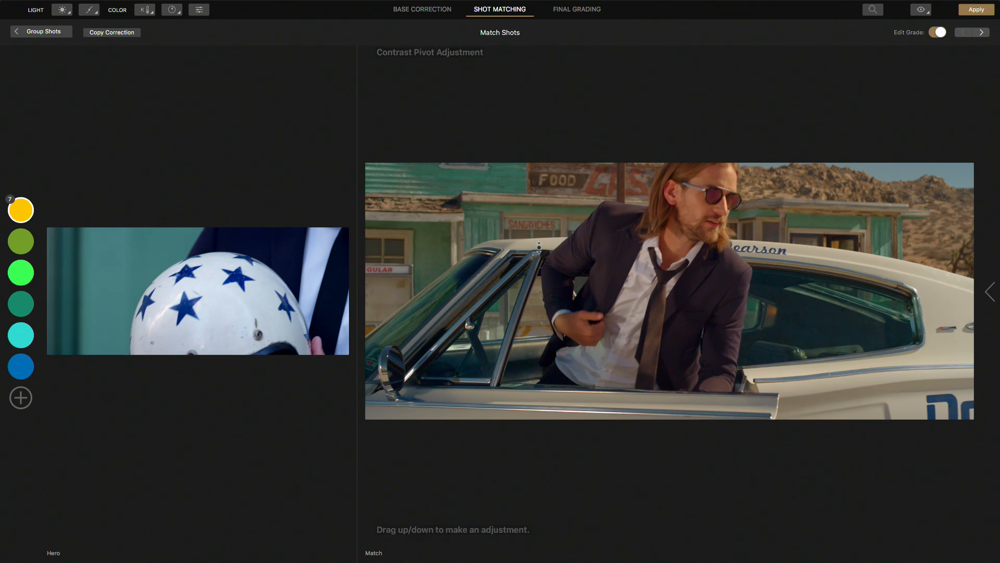
pyautogui.moveTo(539, 247); pyautogui.dragTo(528, 211)
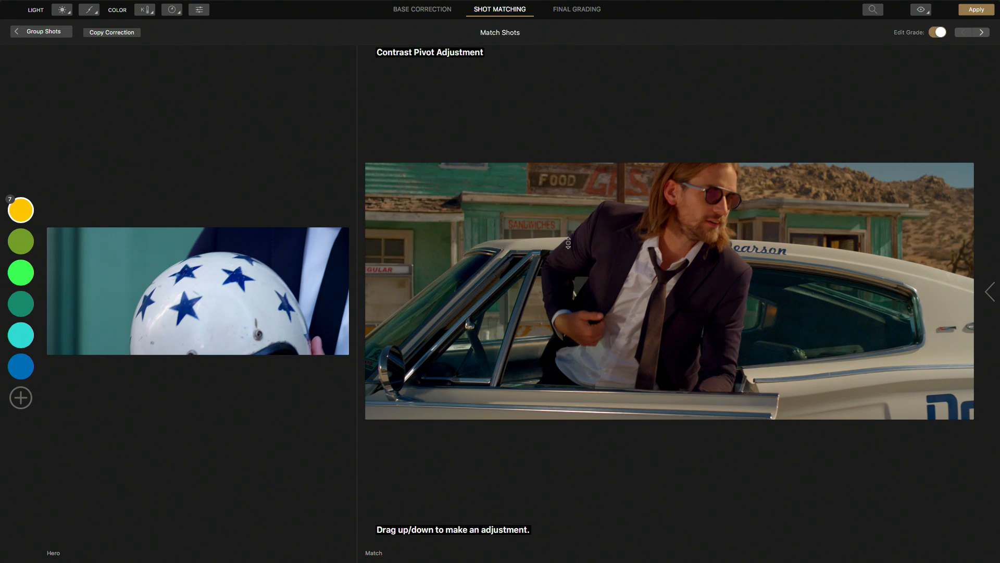
# - Cool the color temperature of the match shot of the man leaning out of the car, and turn off Edit Grade
pyautogui.press('t')
pyautogui.moveTo(566, 245); pyautogui.dragTo(566, 252)
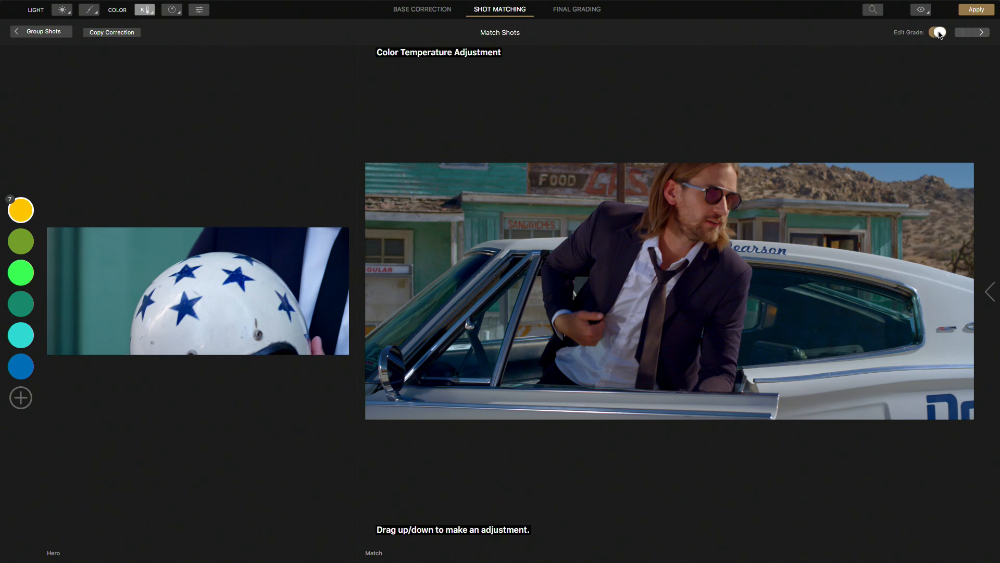
pyautogui.click(941, 34)
pyautogui.click(937, 36)
pyautogui.click(937, 34)
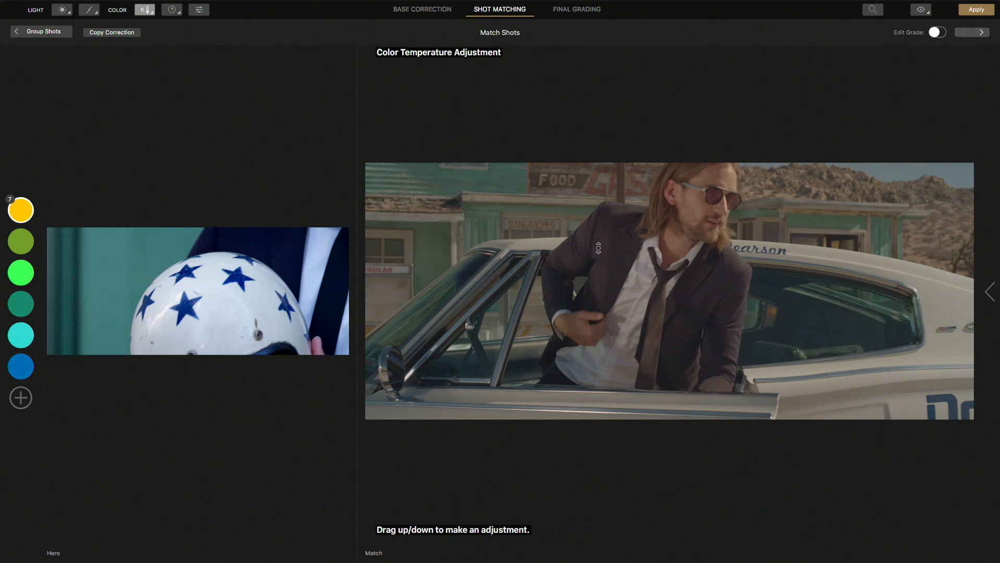
# - Raise the exposure of the ungraded match shot and adjust its contrast for a brighter, punchier image
pyautogui.press('e')
pyautogui.moveTo(529, 273); pyautogui.dragTo(544, 229)
pyautogui.press('c')
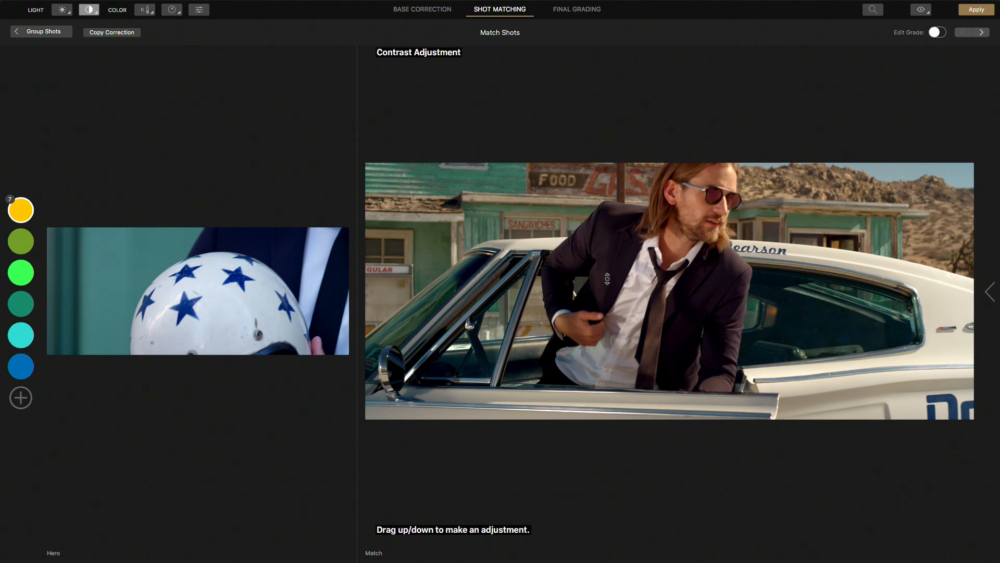
pyautogui.moveTo(593, 277); pyautogui.dragTo(587, 290)
# - Fine-tune the match shot's color, shifting its temperature cooler so the whites look like the hero helmet
pyautogui.press('s')
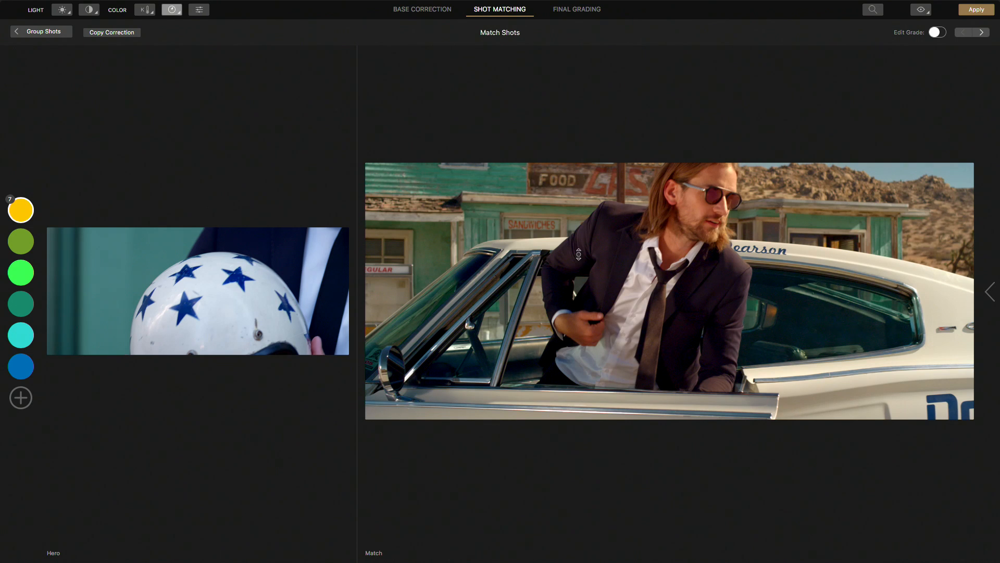
pyautogui.press('t')
pyautogui.moveTo(582, 272)
pyautogui.mouseDown()
pyautogui.moveTo(574, 259)
pyautogui.moveTo(579, 281)
pyautogui.mouseUp()
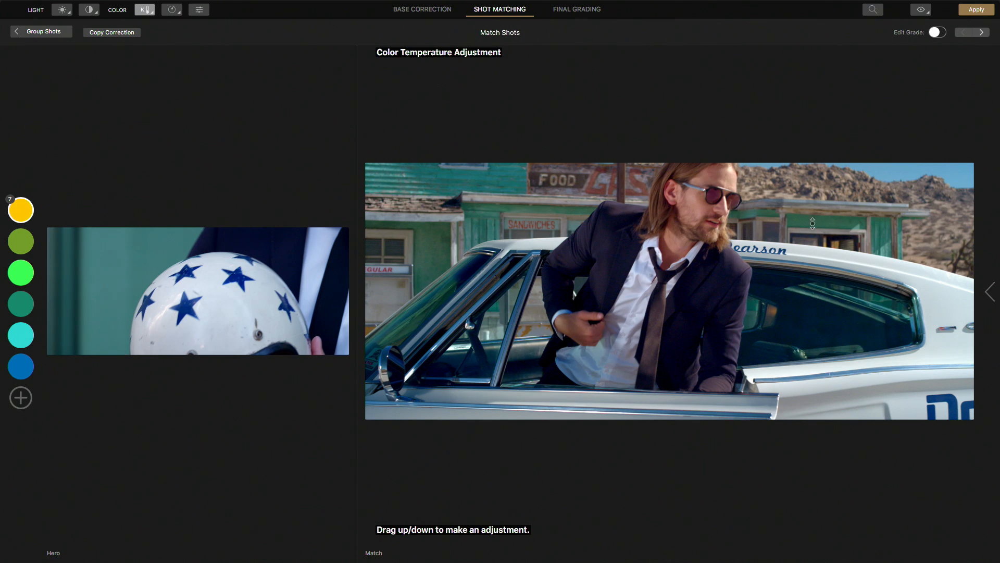
# - Copy all hero light and color corrections to the next match shot only, and set its highlights to 14 and midtones to 13
pyautogui.click(984, 33)
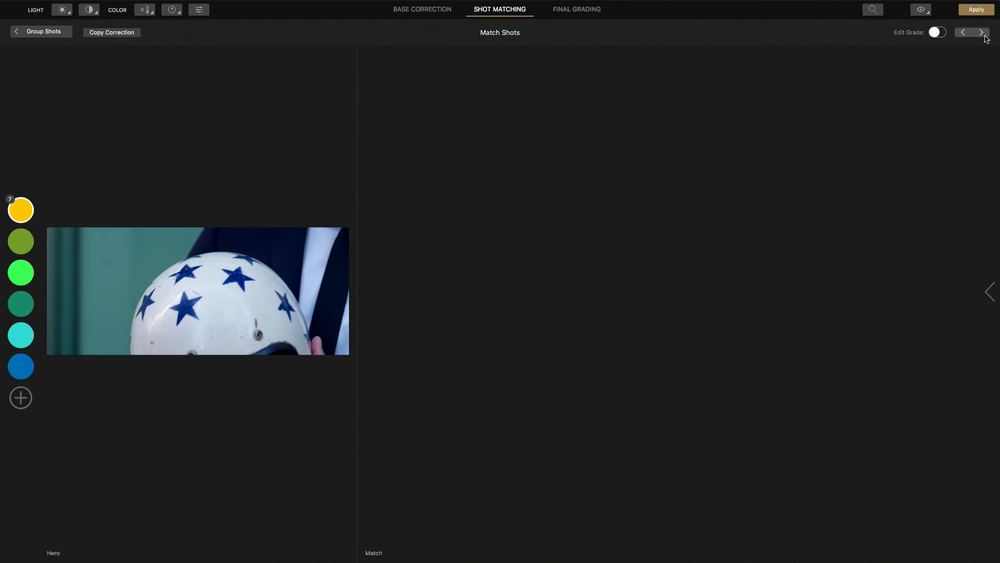
pyautogui.click(104, 35)
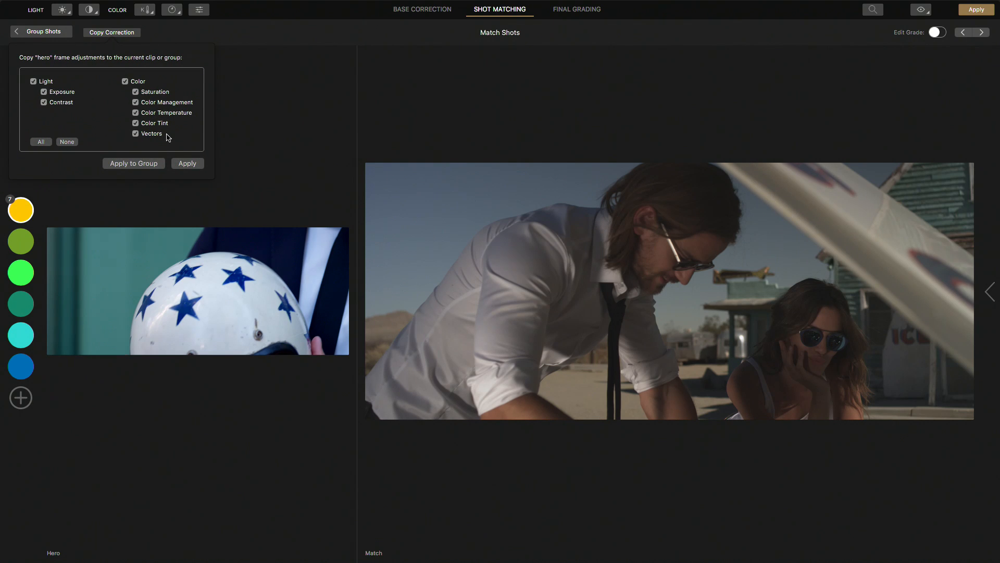
pyautogui.click(187, 164)
pyautogui.moveTo(995, 125)
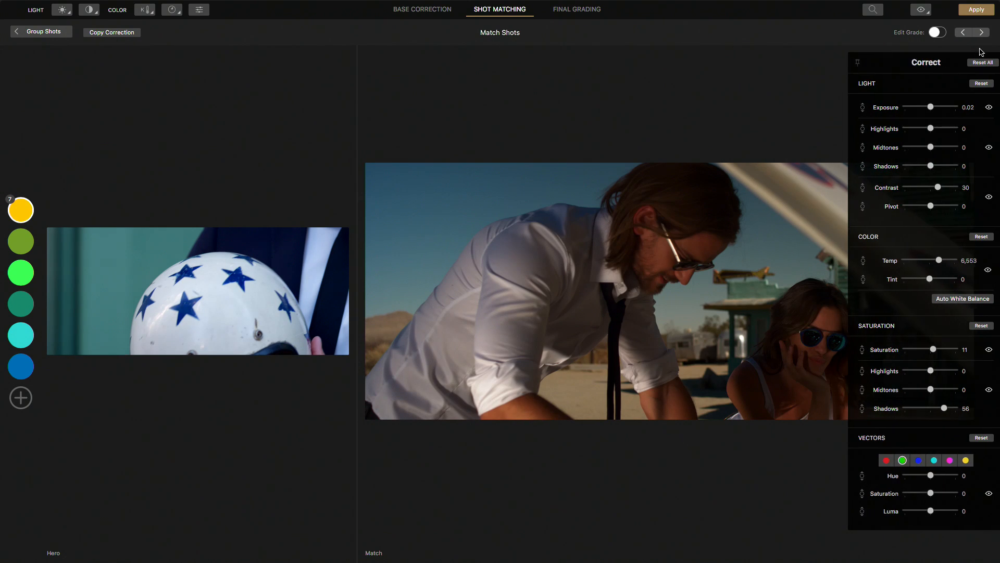
pyautogui.moveTo(927, 128); pyautogui.dragTo(930, 147)
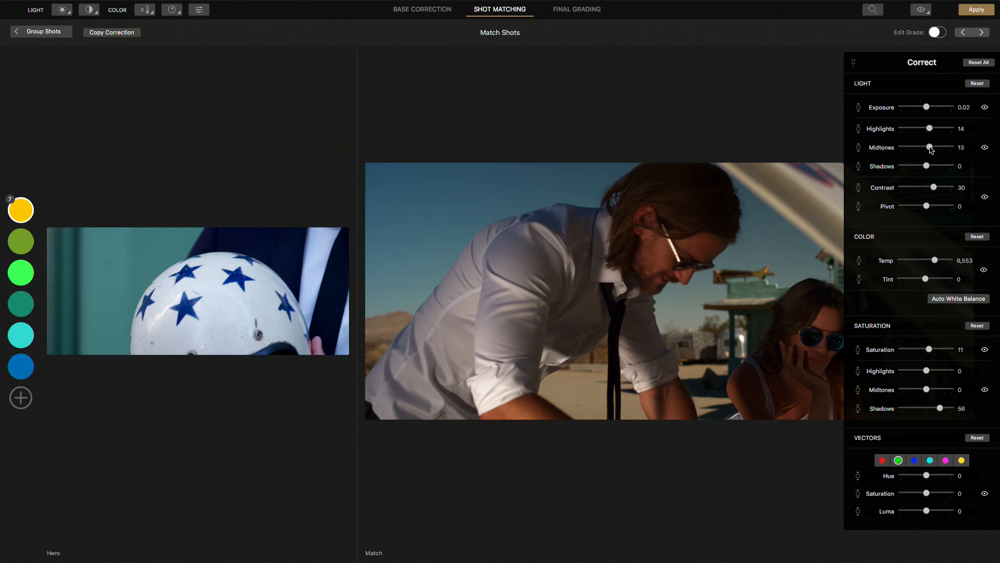
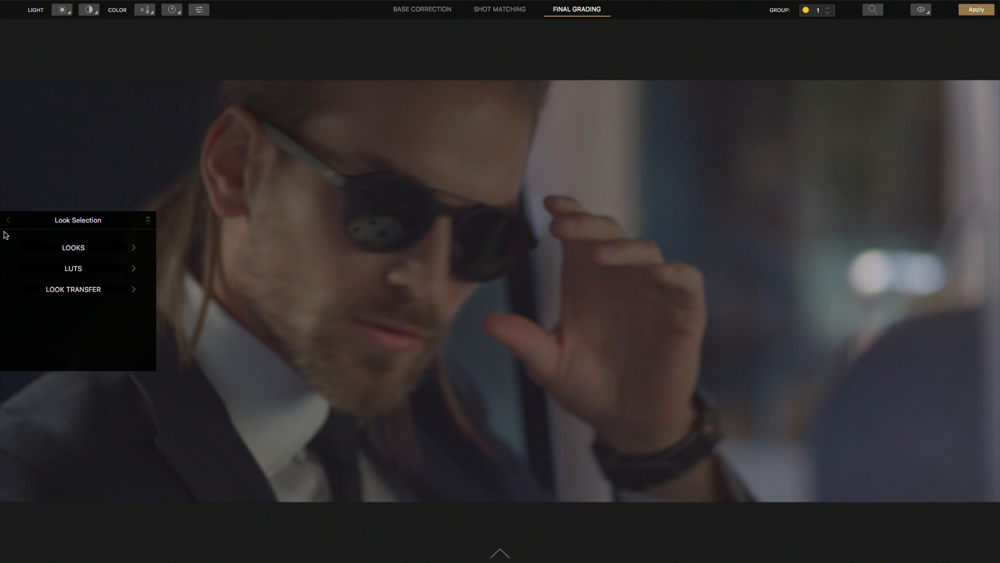
# - Apply the Kodak2393 - Rec709 LUT from the Film Looks collection to the close-up of the man in sunglasses
pyautogui.click(87, 274)
pyautogui.click(78, 269)
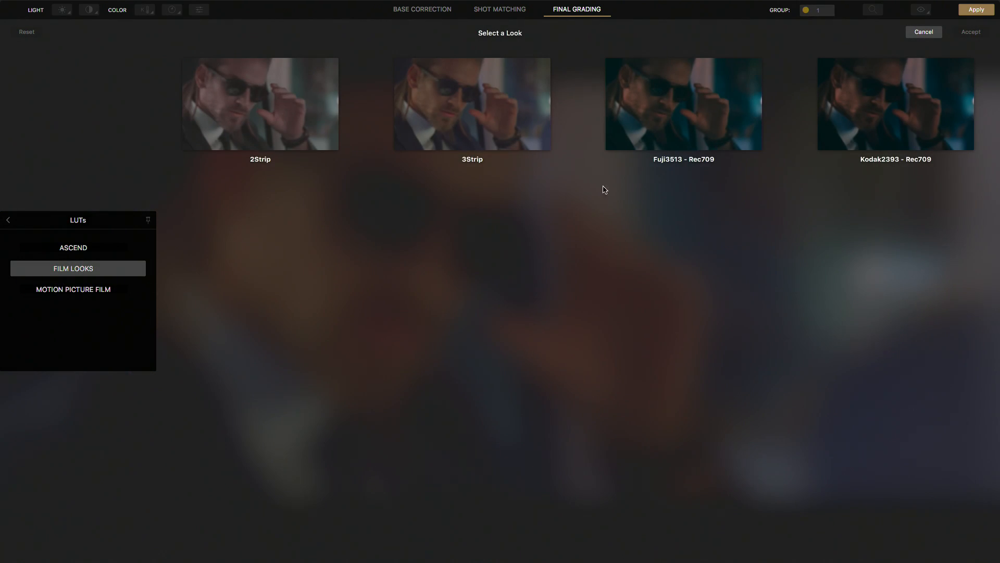
pyautogui.click(884, 128)
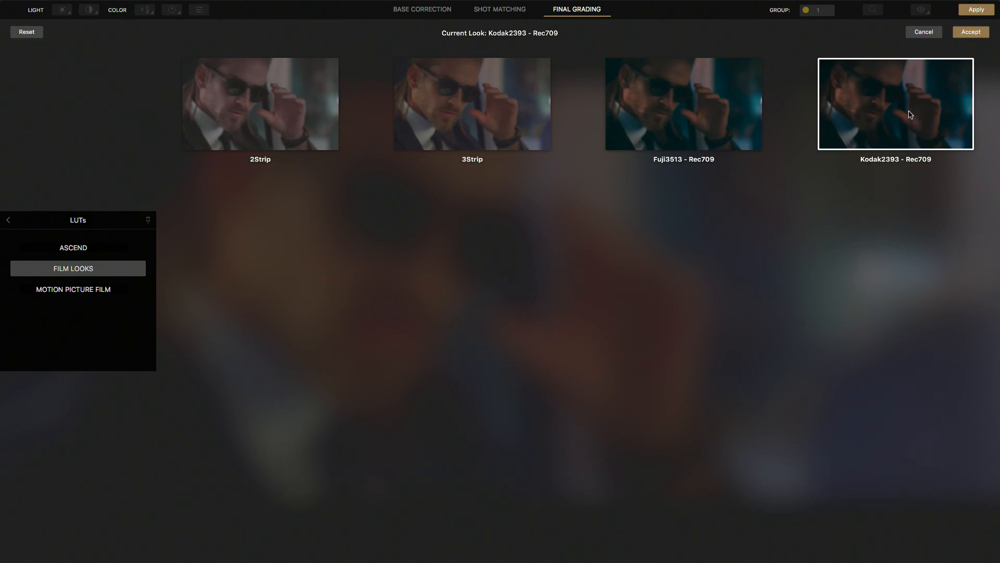
pyautogui.click(971, 33)
# - Set the LUT mix to 54, exposure to -1.33, highlights to 36 and contrast to 16 in the grade
pyautogui.moveTo(990, 296)
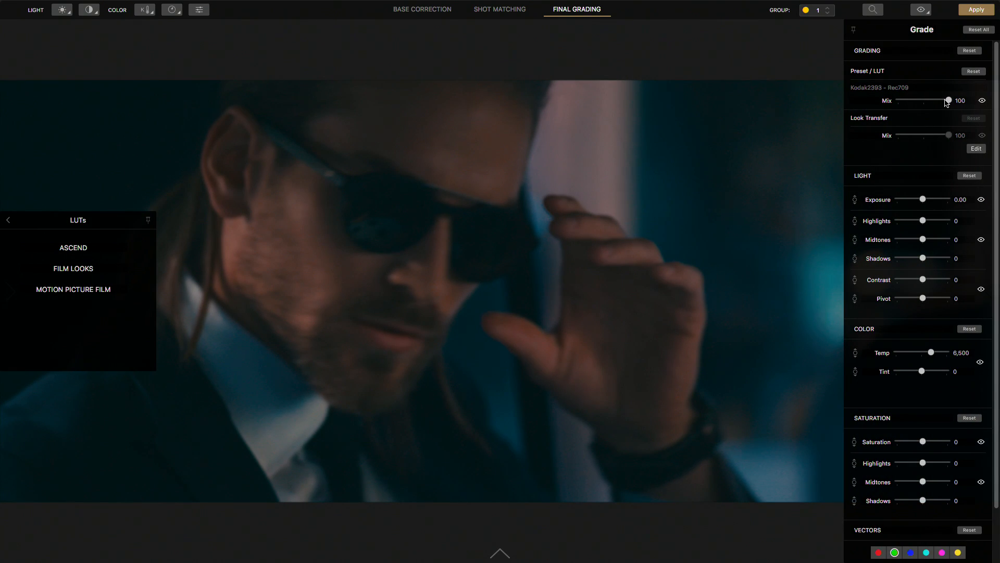
pyautogui.moveTo(944, 103)
pyautogui.mouseDown()
pyautogui.moveTo(920, 103)
pyautogui.moveTo(930, 103)
pyautogui.mouseUp()
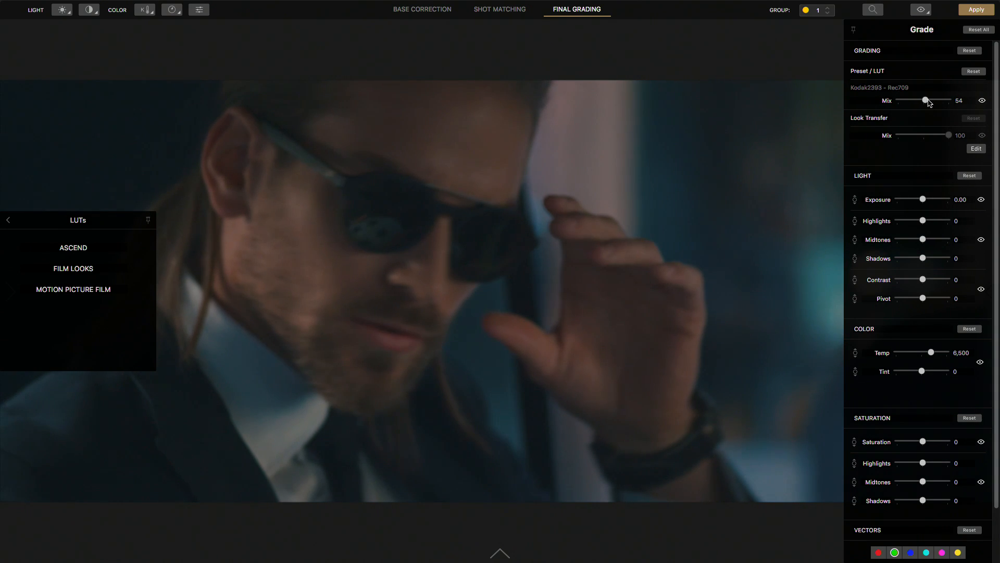
pyautogui.moveTo(923, 221); pyautogui.dragTo(917, 199)
pyautogui.moveTo(923, 281); pyautogui.dragTo(925, 281)
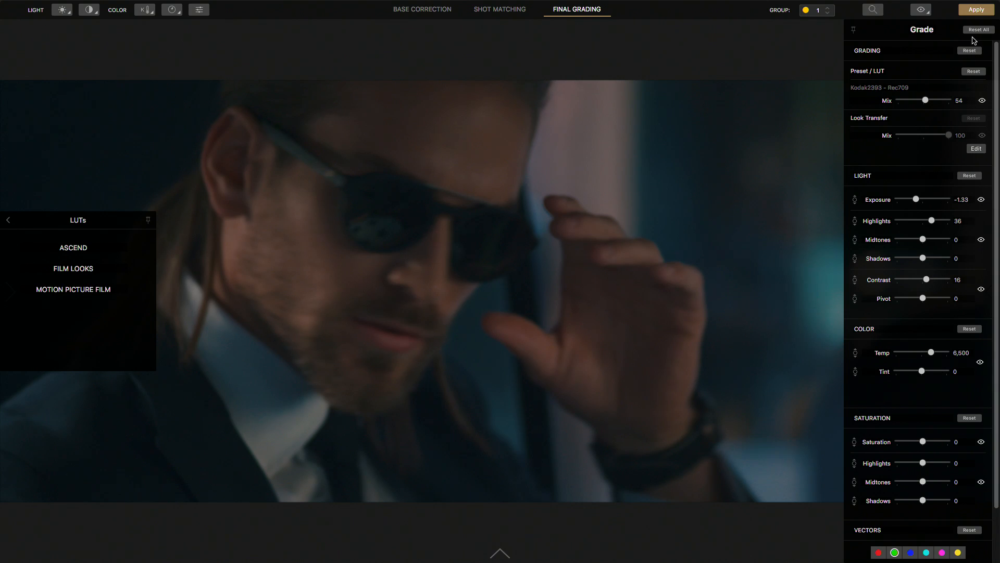
# - Reduce the LUT mix to 0 and reset the applied LUT
pyautogui.click(770, 268)
pyautogui.moveTo(991, 64)
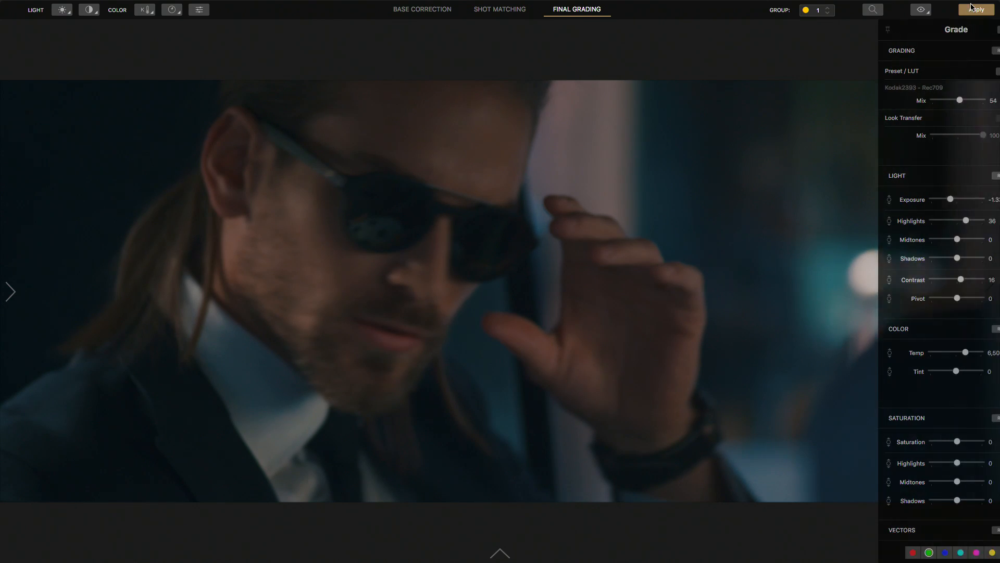
pyautogui.moveTo(932, 100); pyautogui.dragTo(820, 99)
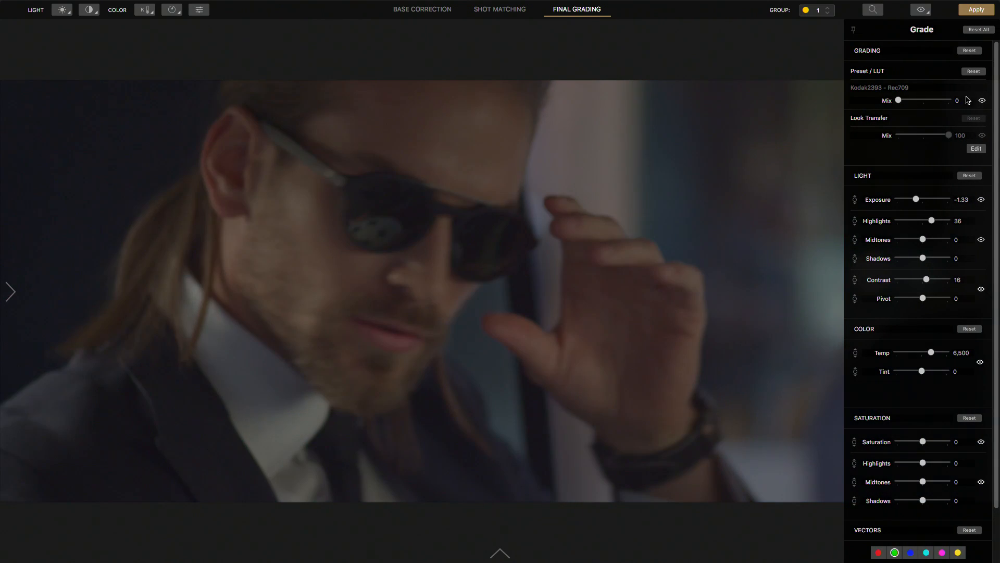
pyautogui.click(972, 73)
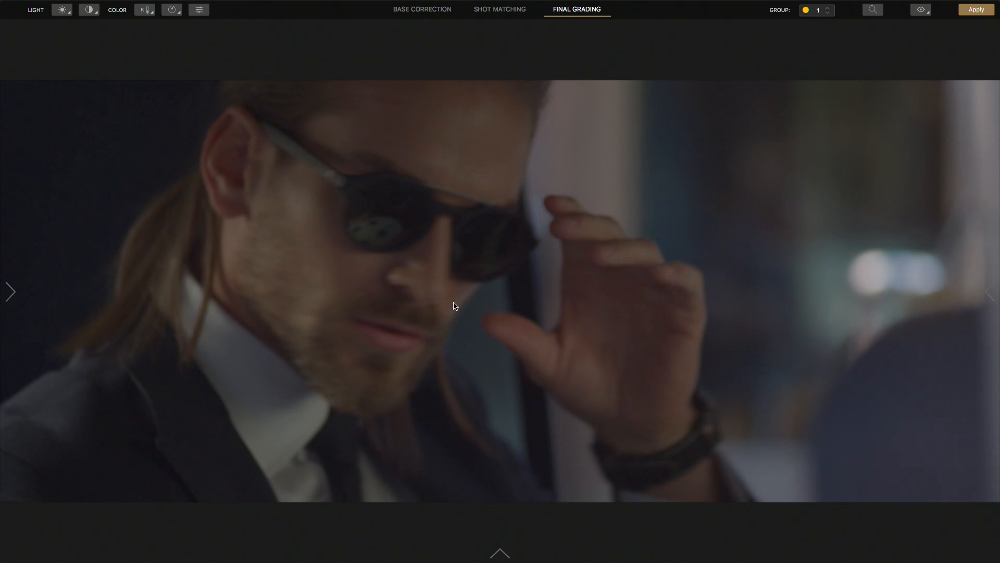
# - Start a look transfer and browse the movie stills to the Mad Max Fury Road folder for a reference image
pyautogui.click(10, 291)
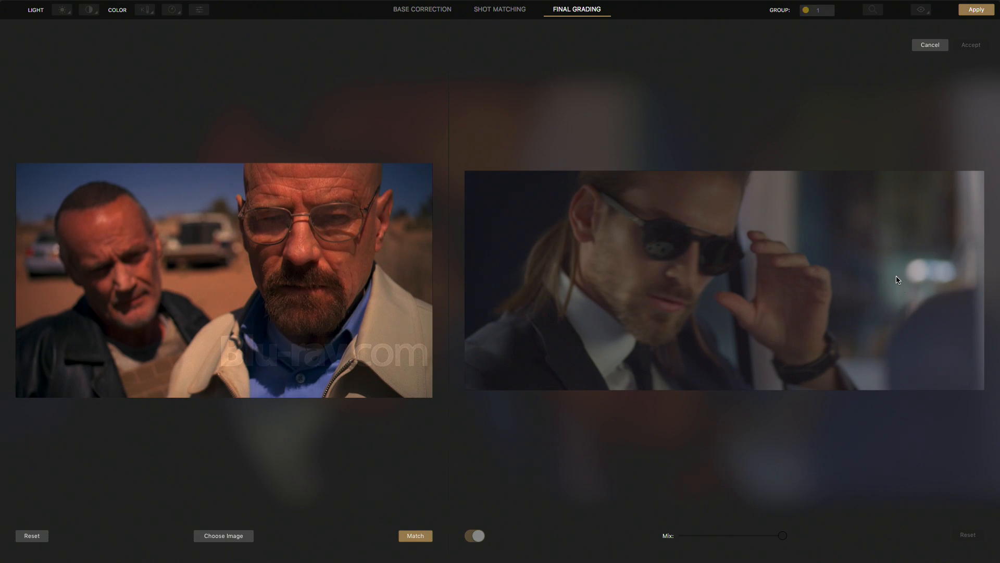
pyautogui.click(925, 45)
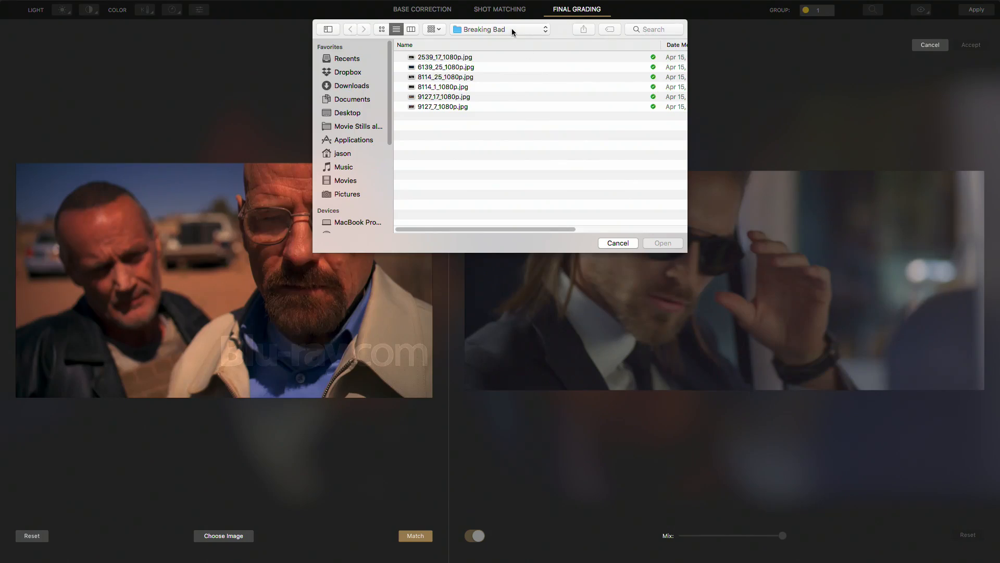
pyautogui.click(512, 31)
pyautogui.click(513, 39)
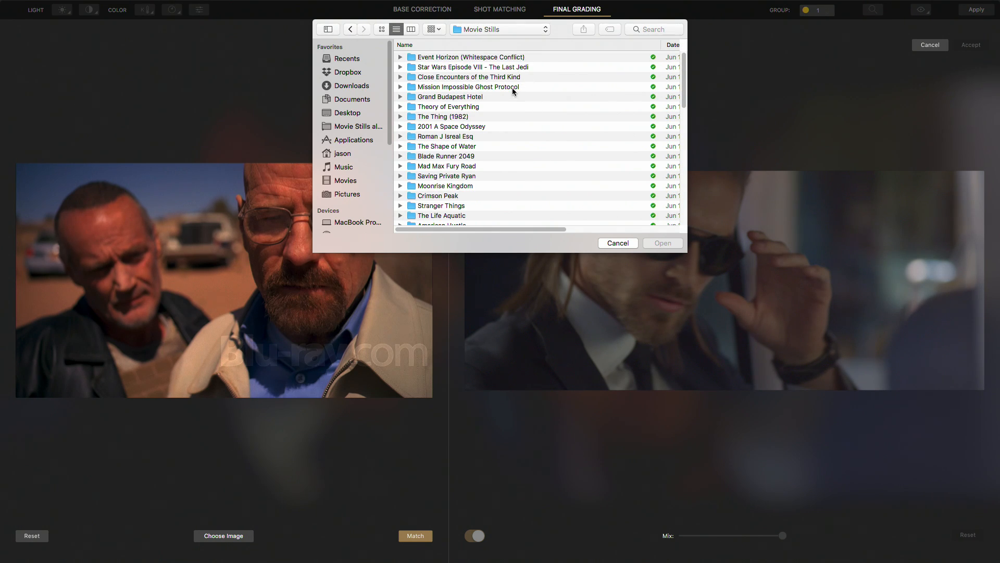
pyautogui.doubleClick(472, 166)
# - Preview the stills 12366_17_1080p.jpg and 12366_14_1080p.jpg to compare their colors
pyautogui.click(472, 77)
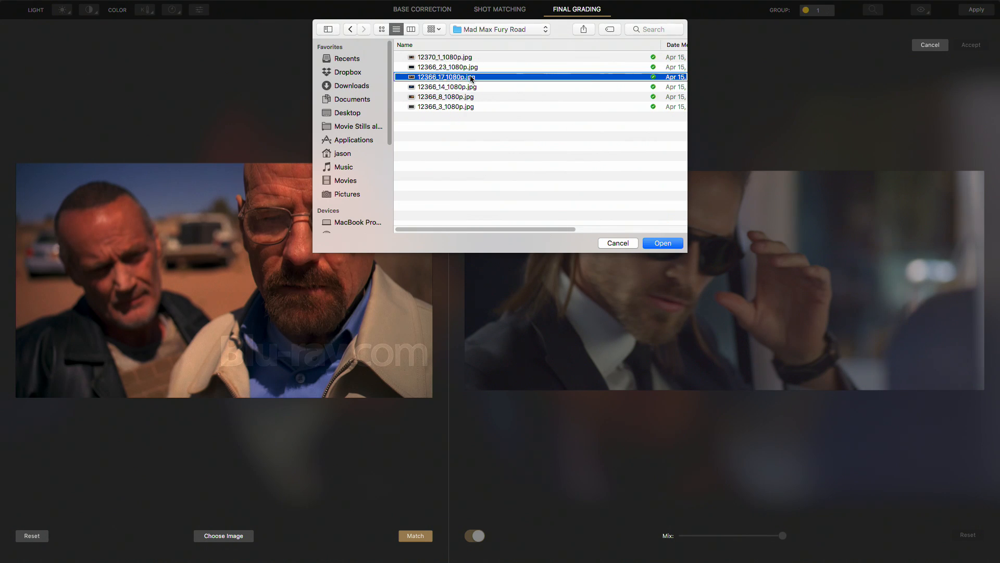
pyautogui.rightClick(472, 77)
pyautogui.click(509, 111)
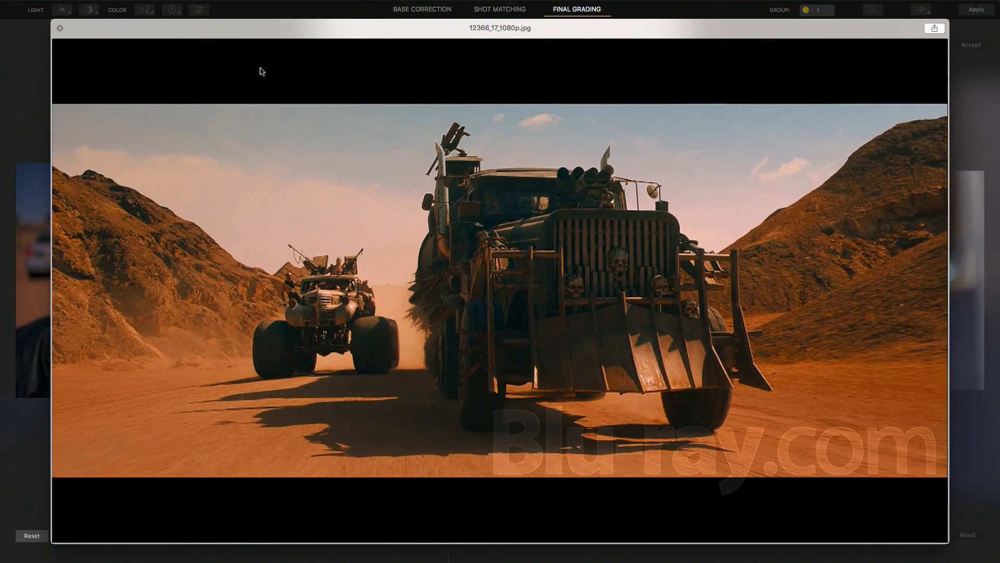
pyautogui.click(59, 29)
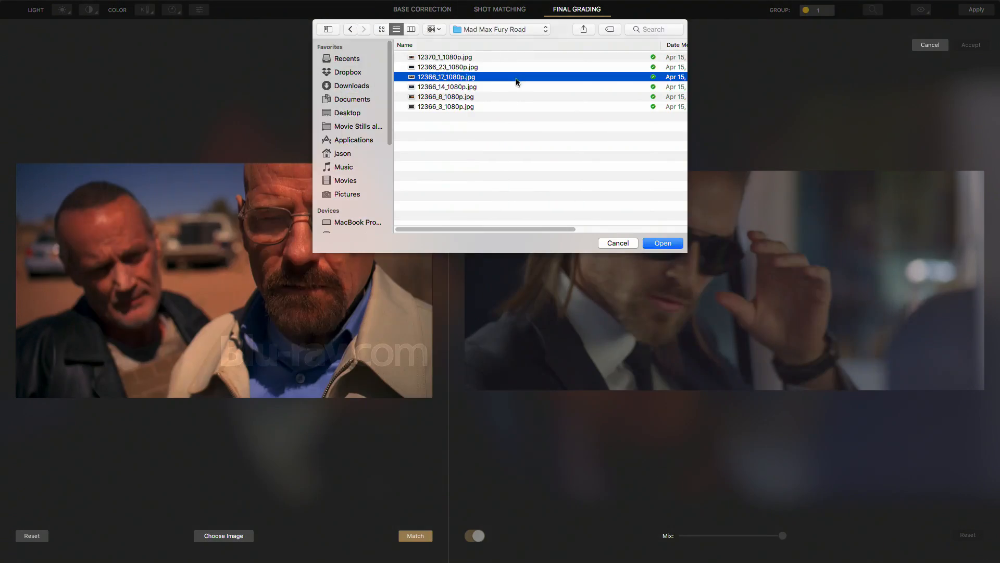
pyautogui.rightClick(474, 87)
pyautogui.click(503, 123)
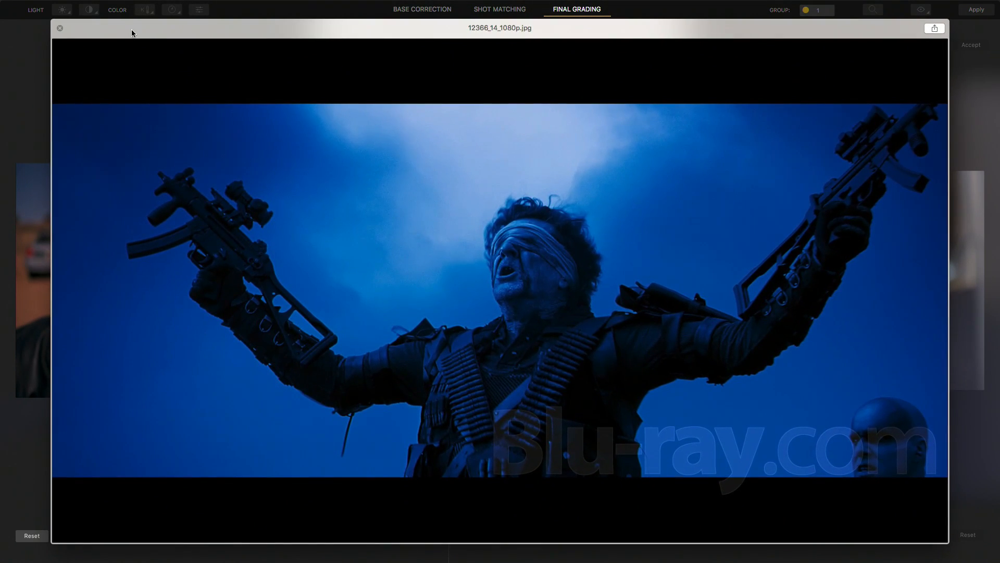
pyautogui.click(60, 29)
# - Load 12366_17_1080p.jpg as the look reference, match the shot to it, and lower the mix to under half
pyautogui.doubleClick(482, 76)
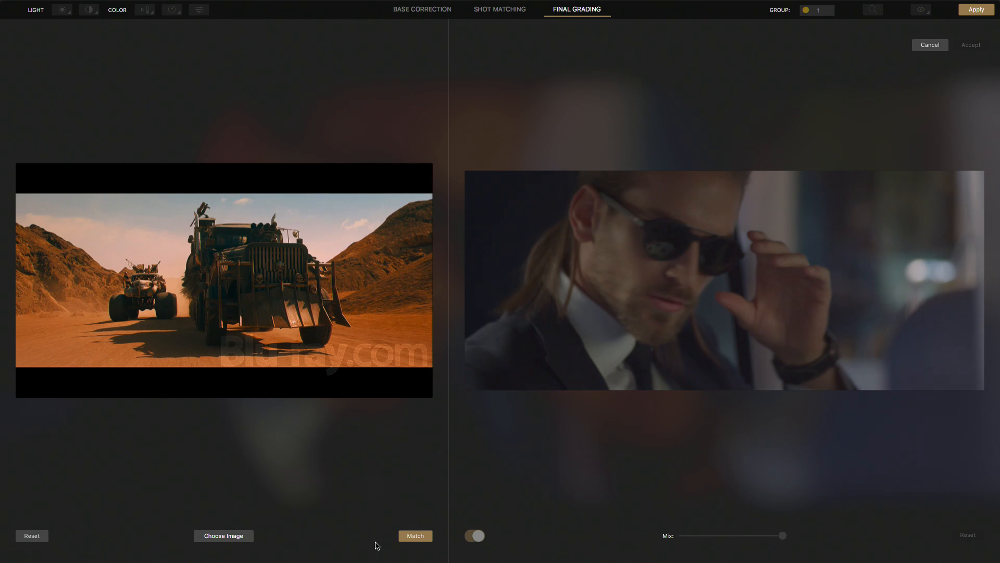
pyautogui.click(409, 540)
pyautogui.moveTo(746, 538); pyautogui.dragTo(724, 535)
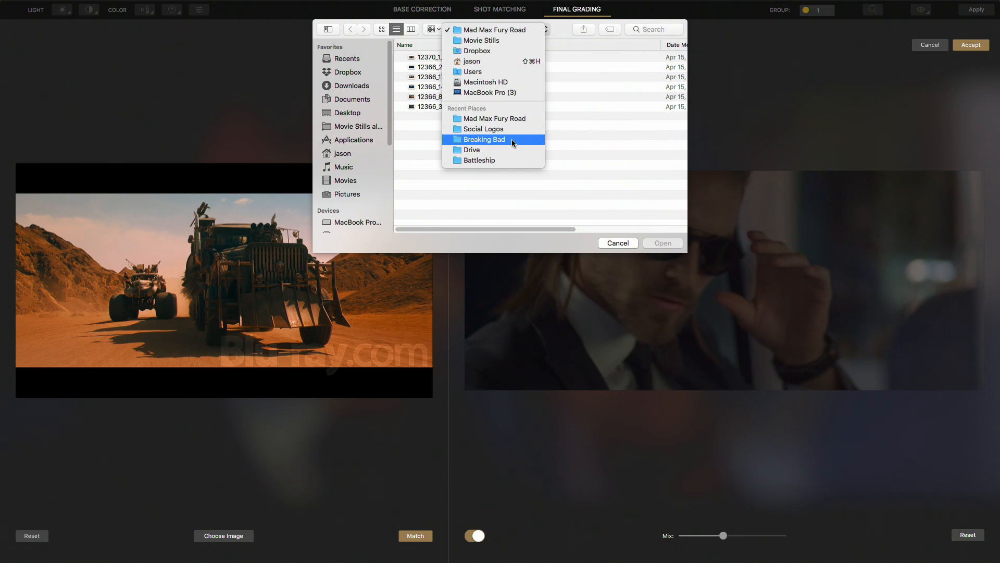
# - Try matching the shot to a still from the Battleship folder at a reduced mix, and cancel the look transfer
pyautogui.click(512, 161)
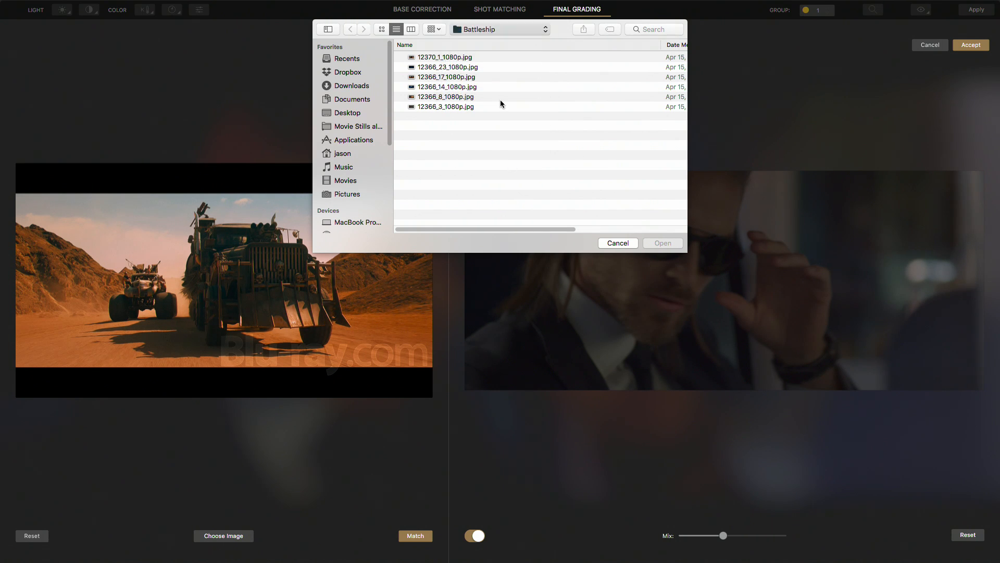
pyautogui.click(461, 119)
pyautogui.doubleClick(461, 119)
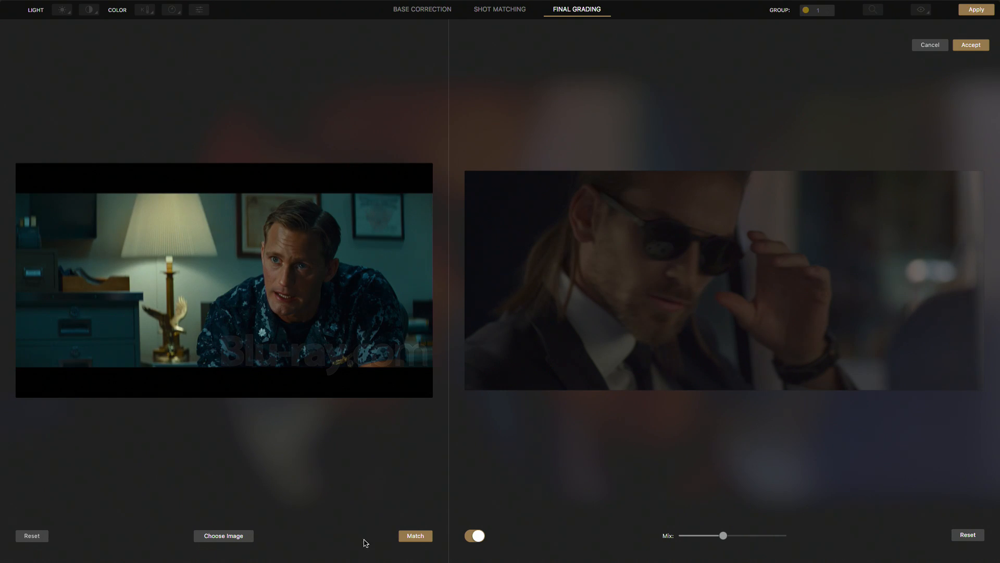
pyautogui.click(414, 536)
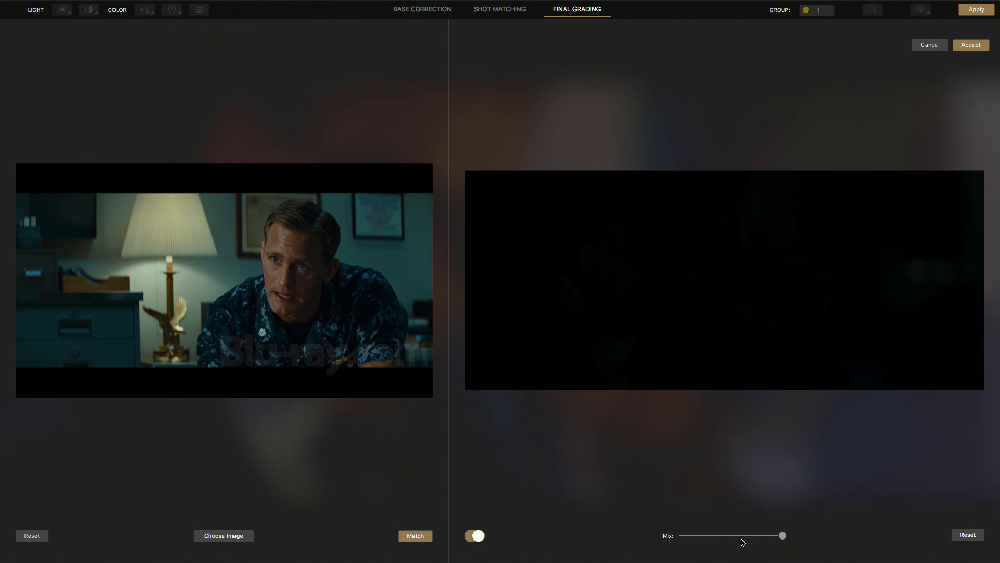
pyautogui.moveTo(741, 539); pyautogui.dragTo(712, 535)
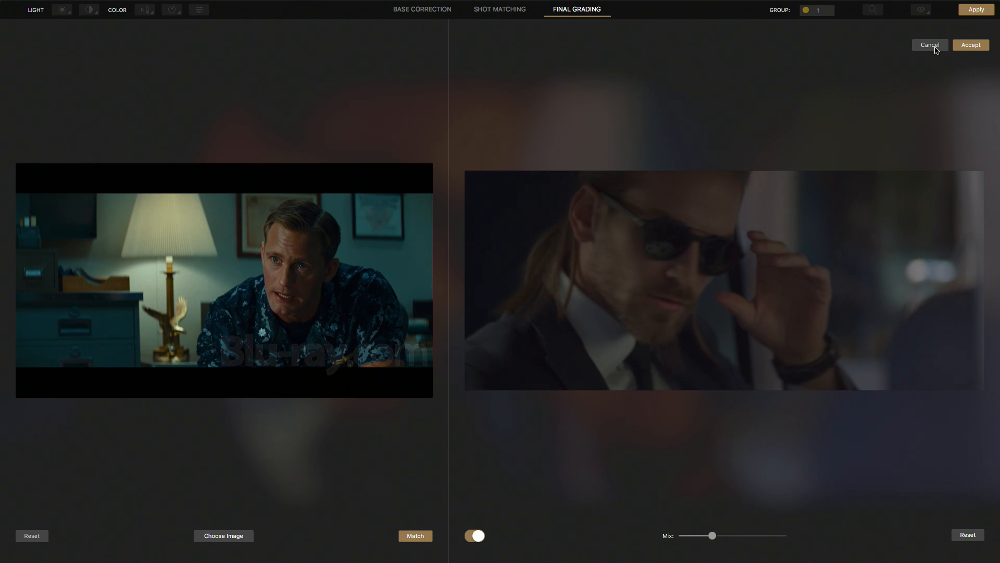
pyautogui.click(935, 47)
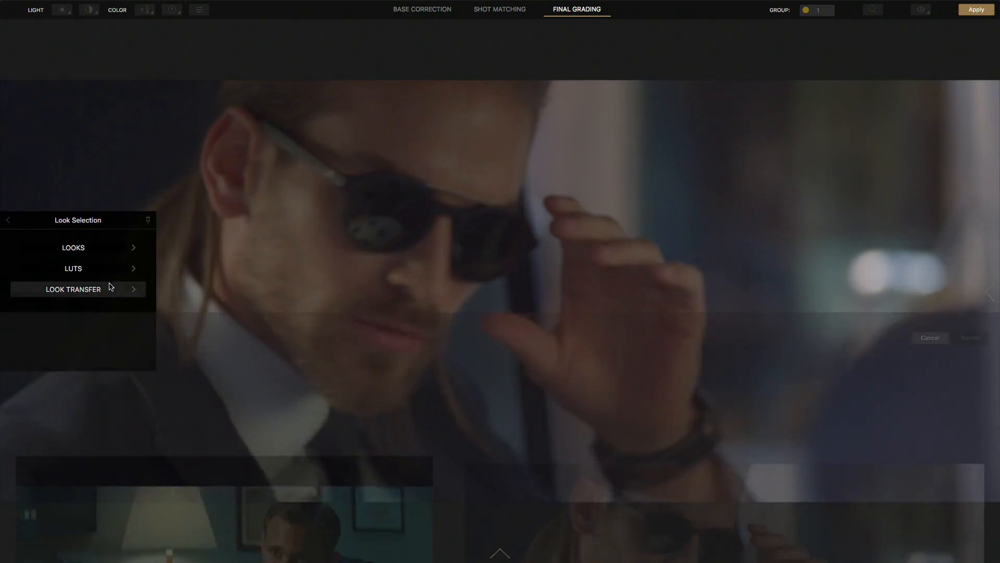
# - Start a look transfer on the sunglasses shot and browse the movie stills to The Dark Knight folder for a reference image
pyautogui.click(109, 287)
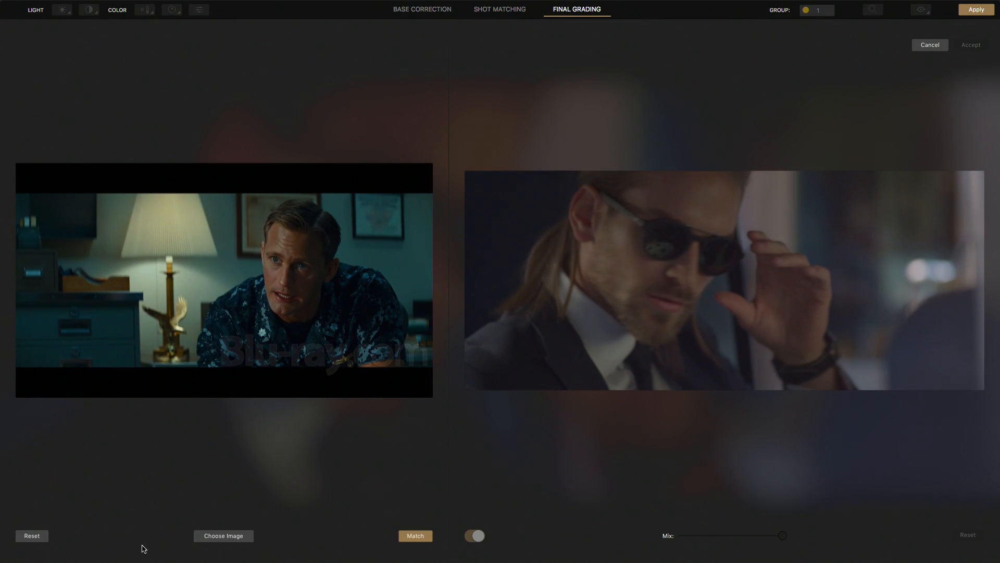
pyautogui.click(239, 540)
pyautogui.click(529, 30)
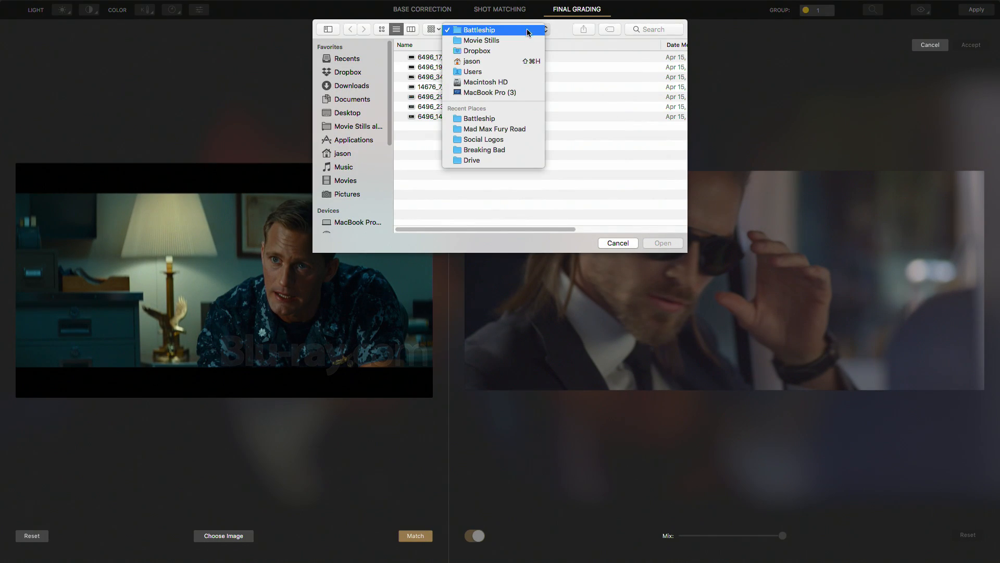
pyautogui.click(523, 41)
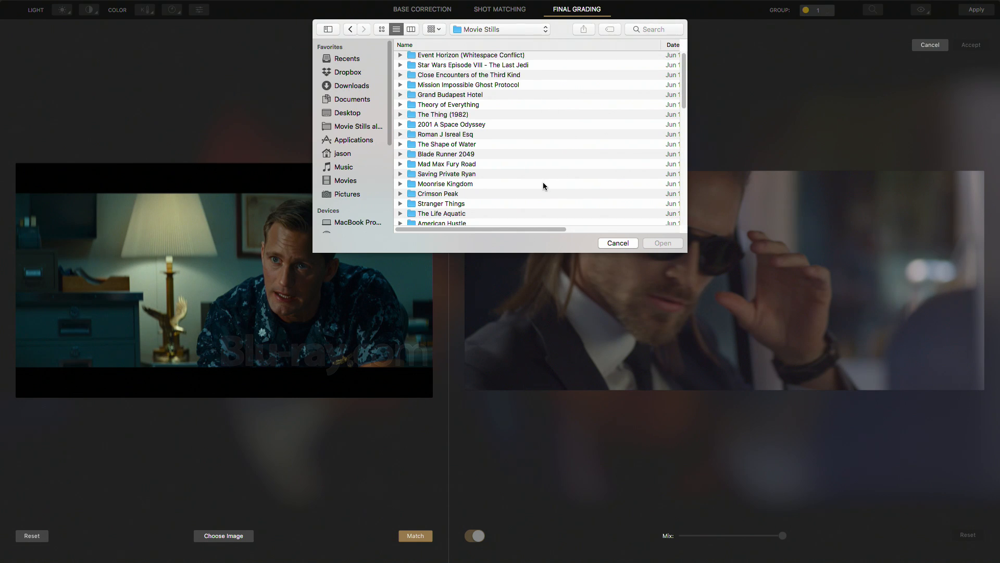
pyautogui.scroll(-5, 543, 183)
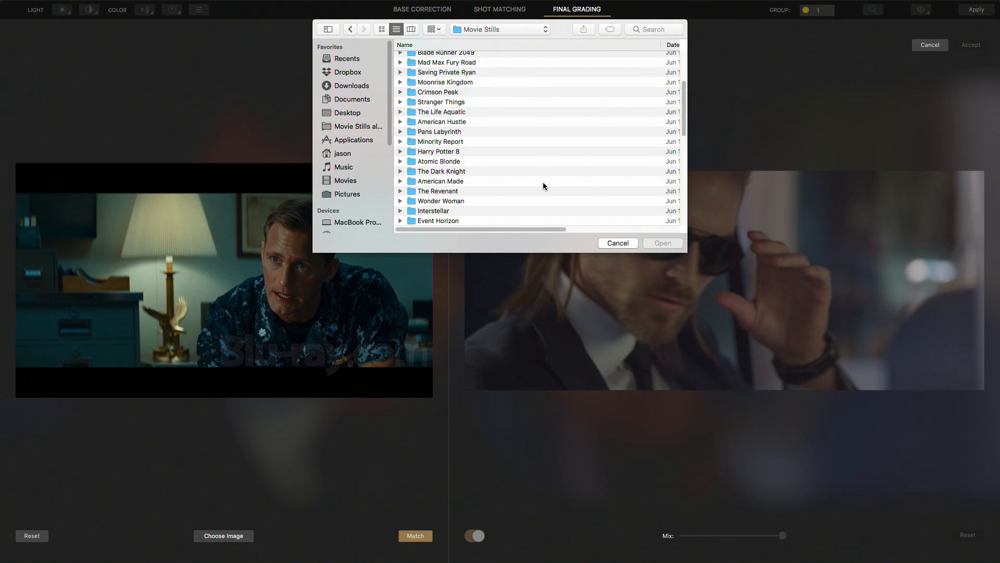
pyautogui.click(454, 164)
pyautogui.doubleClick(446, 172)
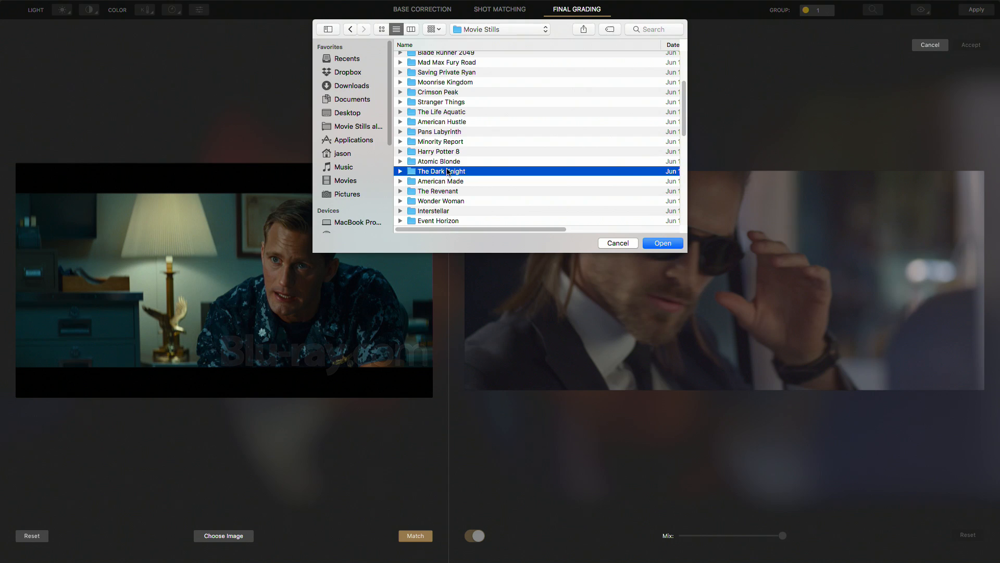
# - Preview the still 760_12_1080p.jpg and load it as the look reference
pyautogui.rightClick(448, 78)
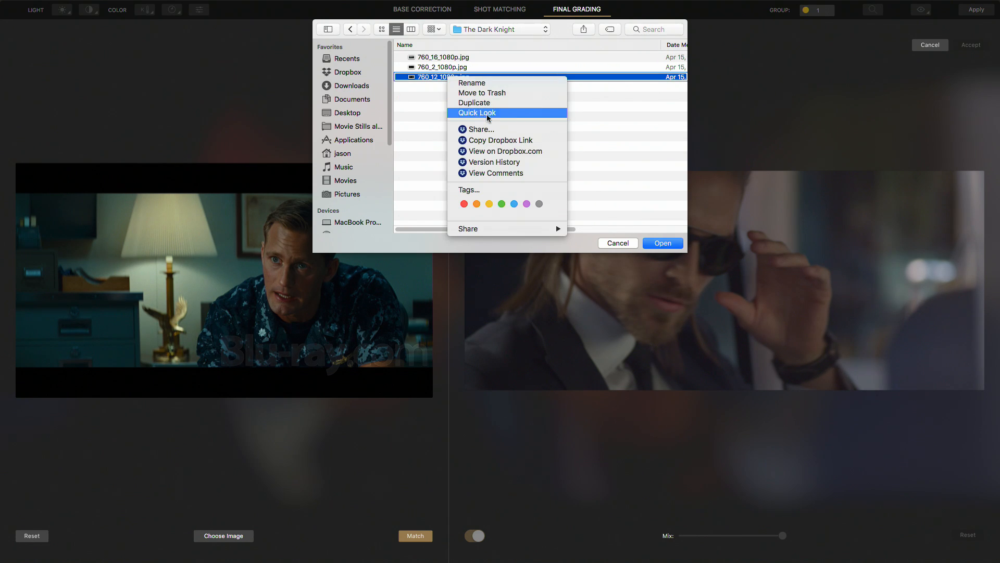
pyautogui.click(478, 112)
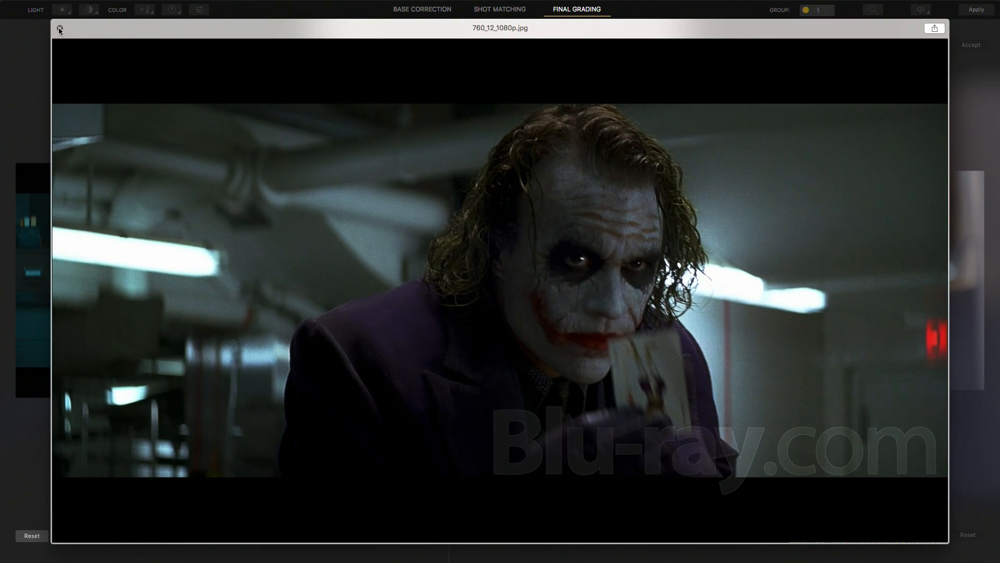
pyautogui.click(59, 29)
pyautogui.doubleClick(422, 79)
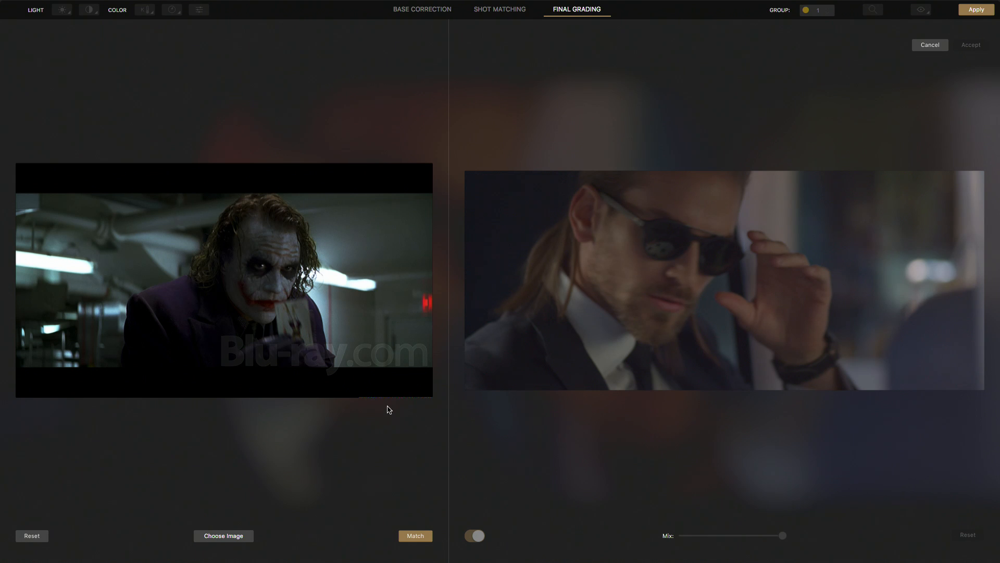
# - Try matching the sunglasses shot to The Dark Knight still, resetting and repeating the match, and discard the look transfer
pyautogui.click(415, 536)
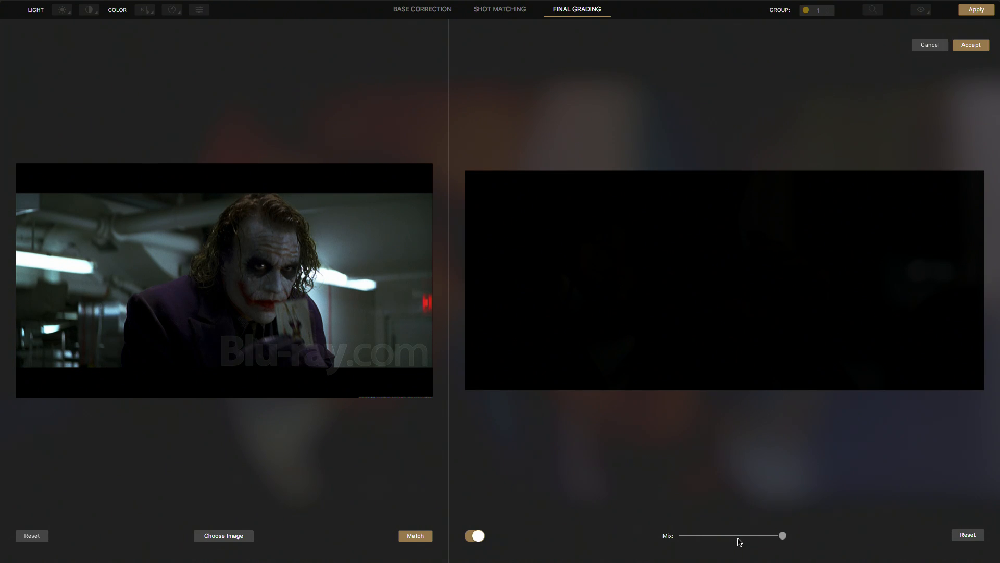
pyautogui.moveTo(736, 536); pyautogui.dragTo(719, 535)
pyautogui.click(974, 538)
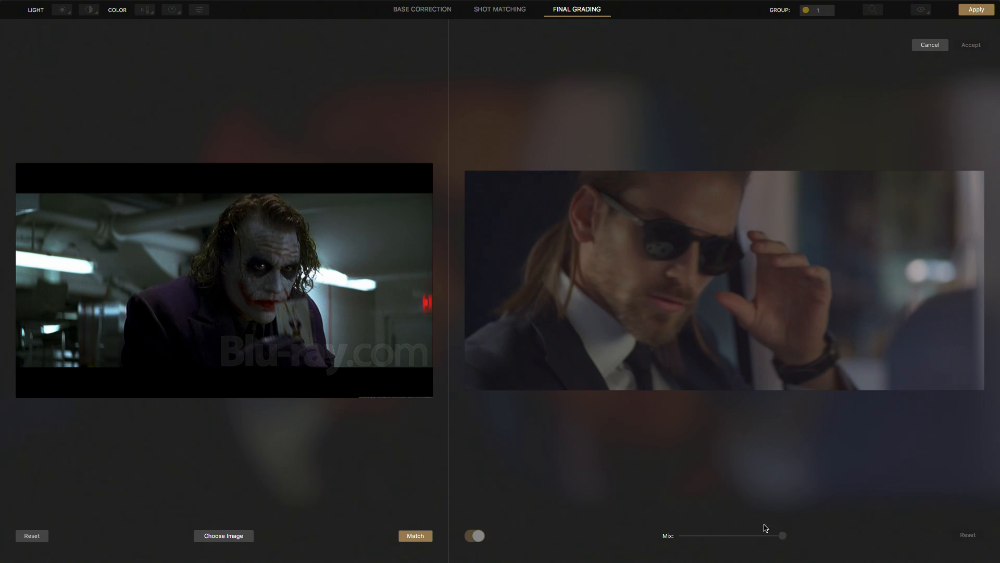
pyautogui.click(417, 537)
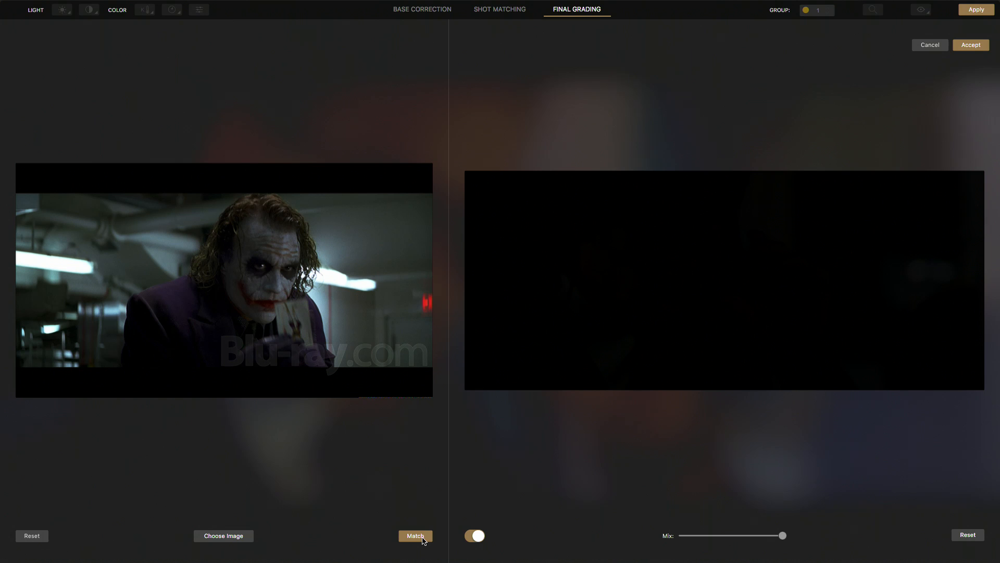
pyautogui.click(926, 47)
pyautogui.click(481, 185)
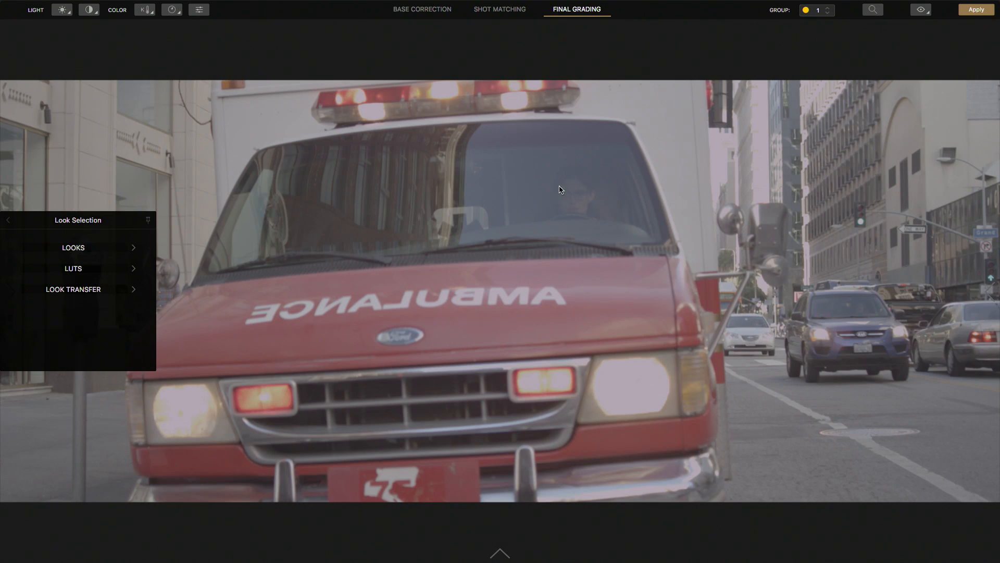
# - Try matching the front-view ambulance shot to The Dark Knight still at about two-thirds mix, and discard the changes
pyautogui.click(115, 295)
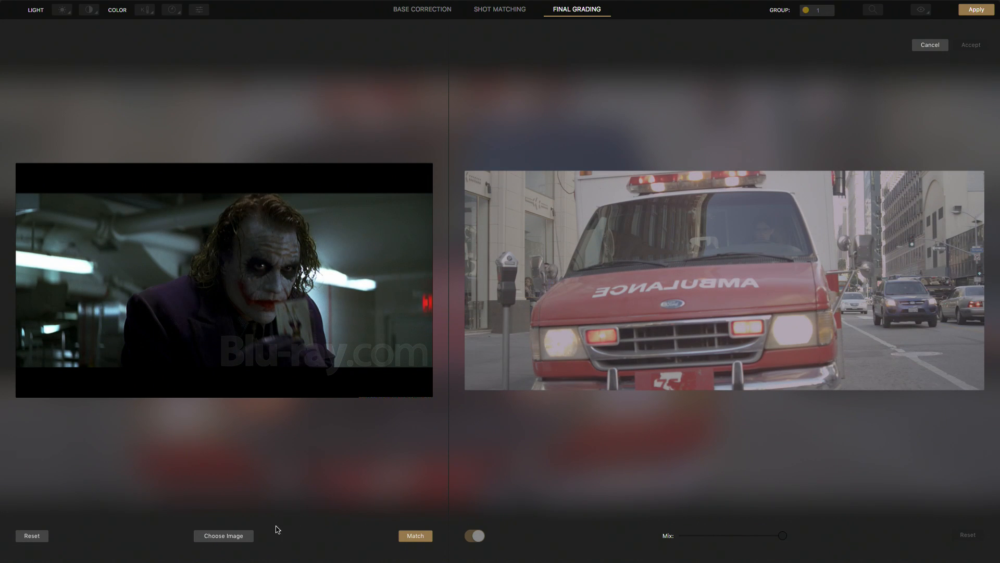
pyautogui.click(415, 535)
pyautogui.moveTo(727, 536); pyautogui.dragTo(748, 538)
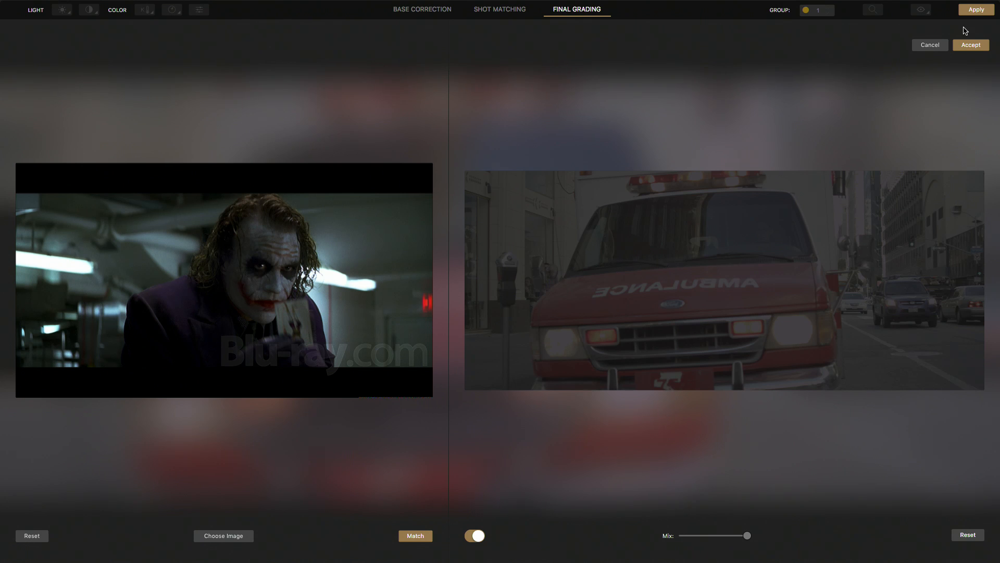
pyautogui.click(941, 46)
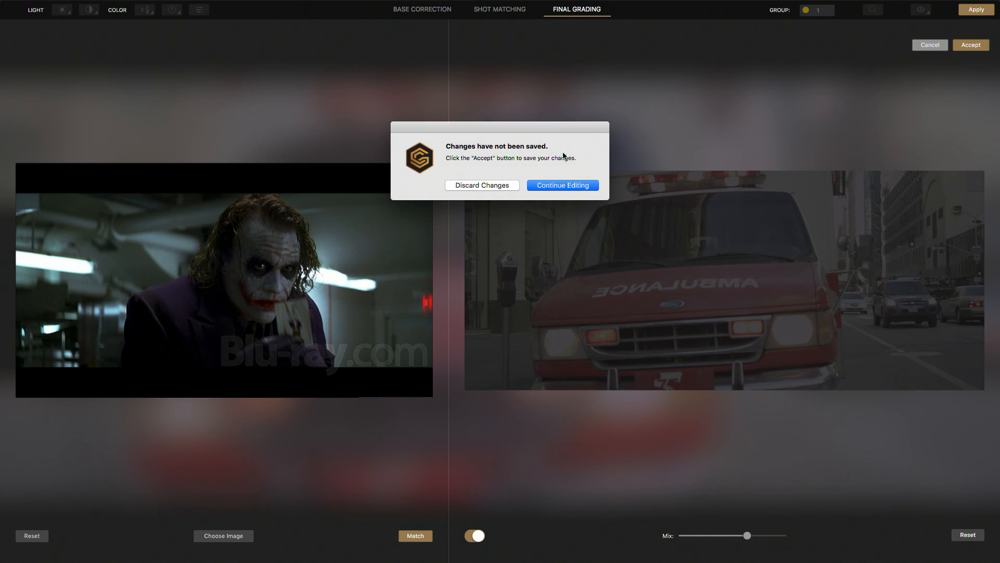
pyautogui.click(466, 186)
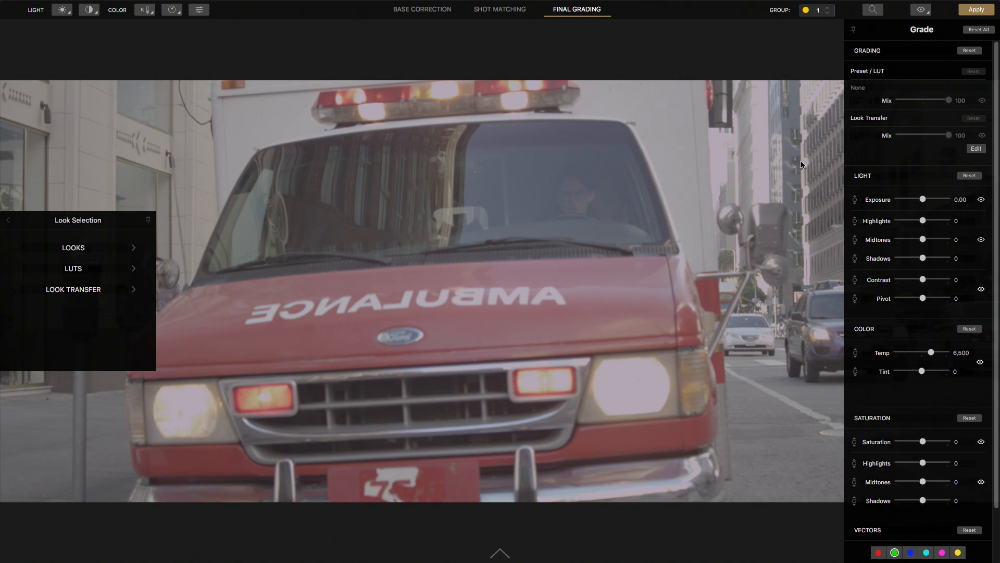
# - Scrub through the front-view ambulance shot and the shot of the woman beside the ambulance to review their frames
pyautogui.click(499, 552)
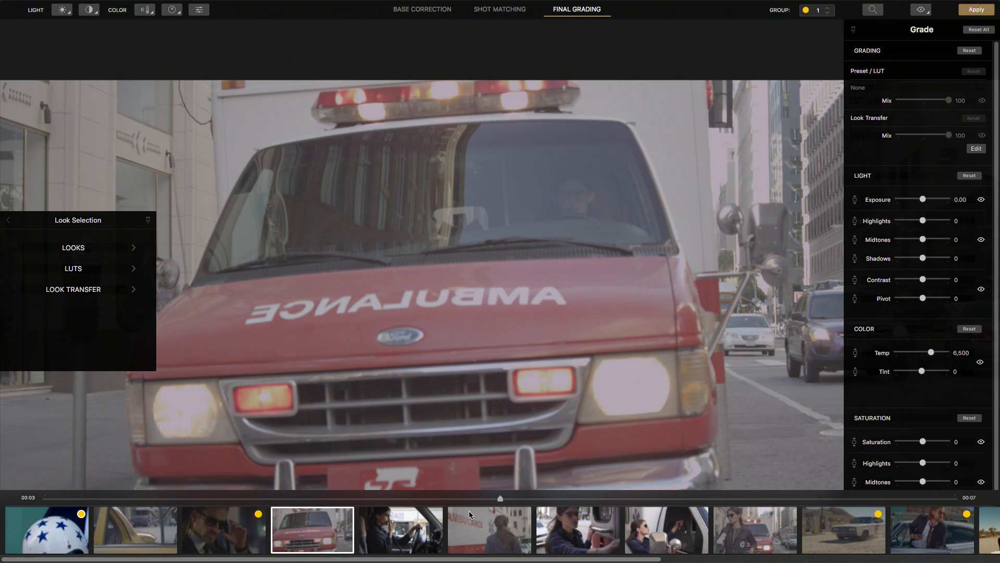
pyautogui.moveTo(500, 498)
pyautogui.mouseDown()
pyautogui.moveTo(795, 499)
pyautogui.moveTo(481, 498)
pyautogui.mouseUp()
pyautogui.click(797, 297)
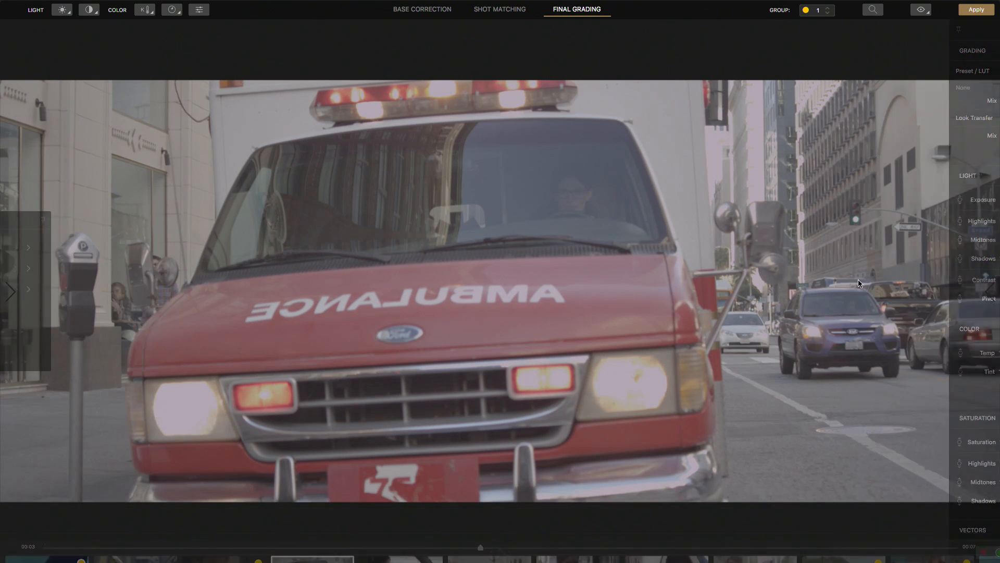
pyautogui.moveTo(495, 559)
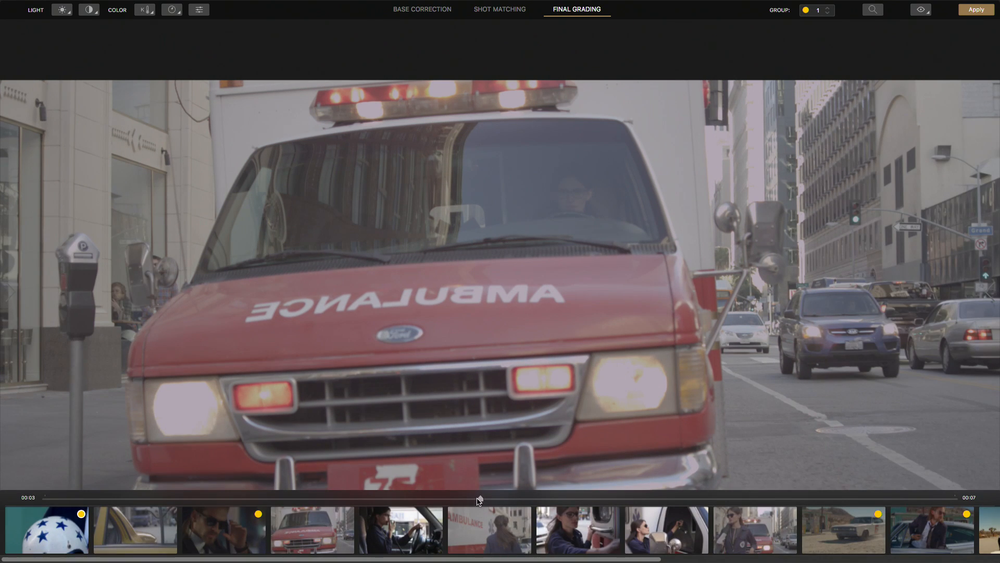
pyautogui.moveTo(480, 498); pyautogui.dragTo(897, 516)
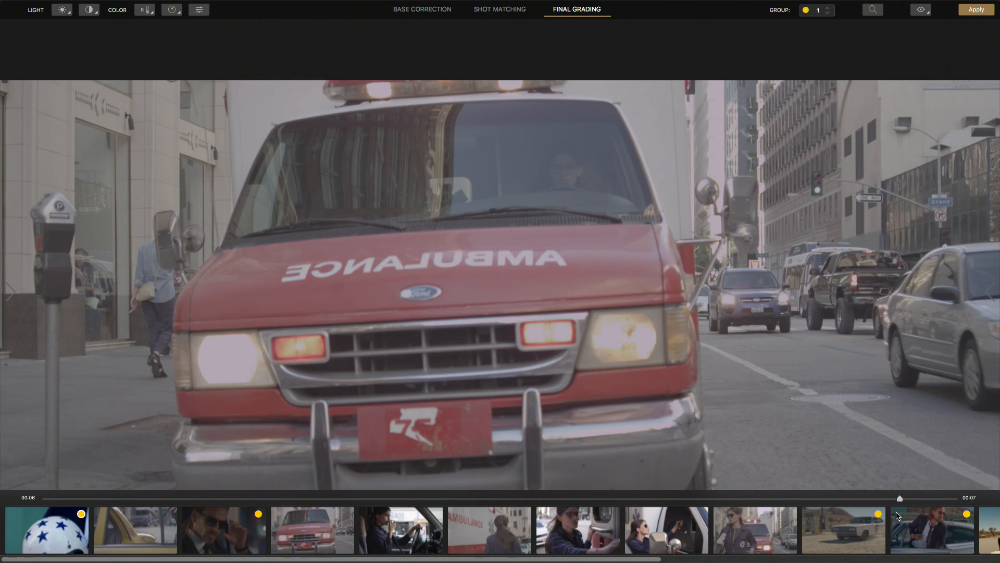
pyautogui.click(695, 525)
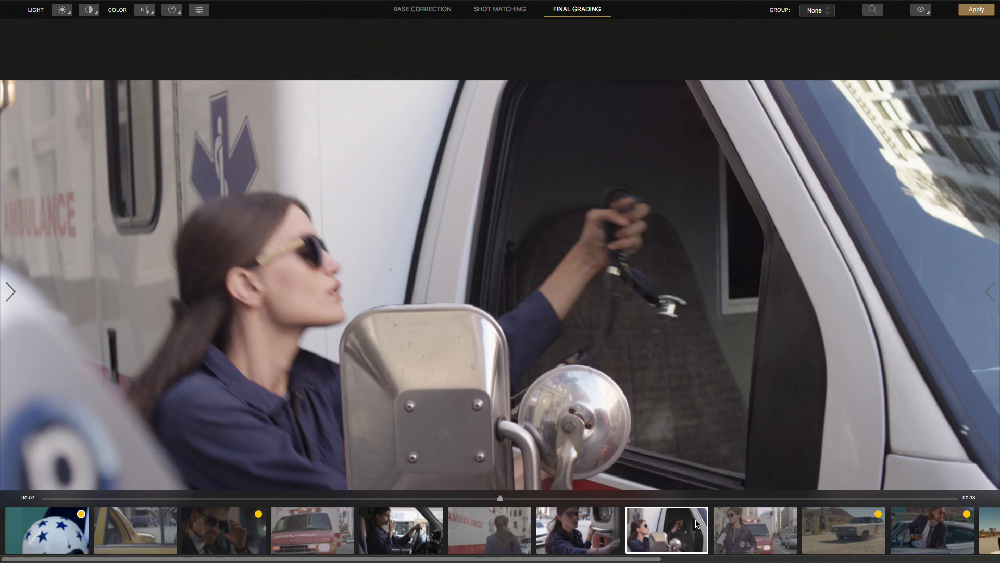
pyautogui.moveTo(691, 499); pyautogui.dragTo(158, 498)
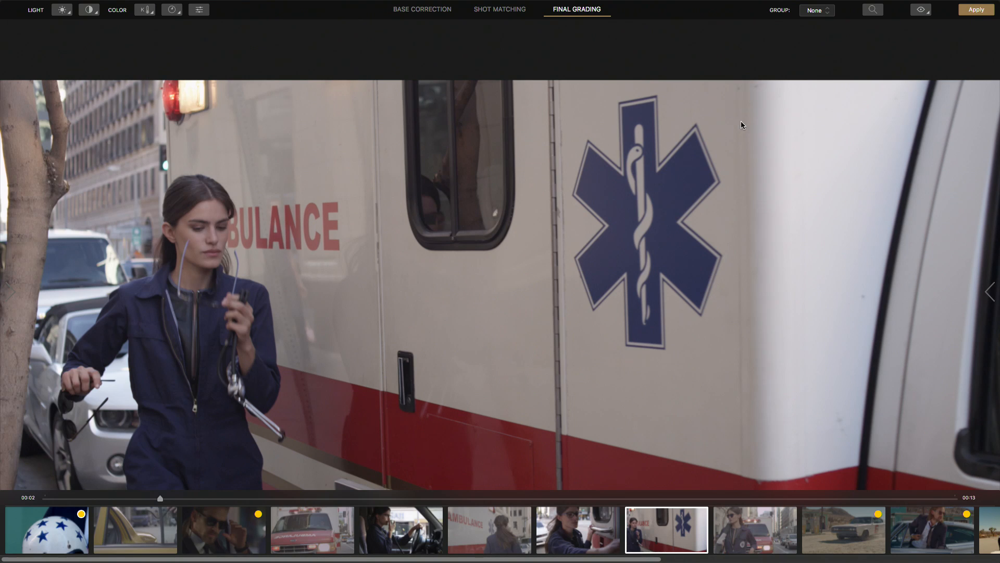
# - Apply the changes to all grades and close Cinema Grade to return to Premiere Pro
pyautogui.click(979, 12)
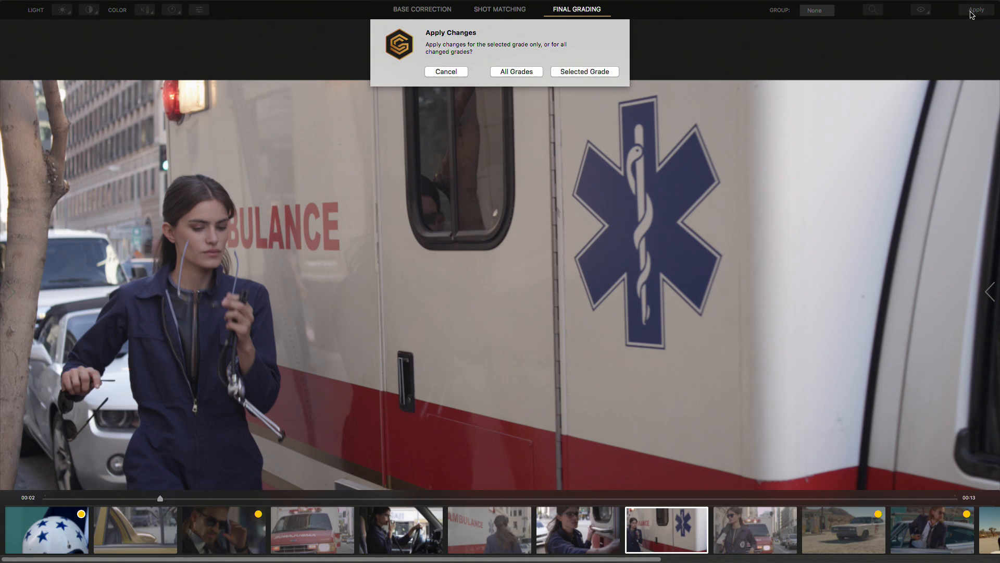
pyautogui.click(527, 76)
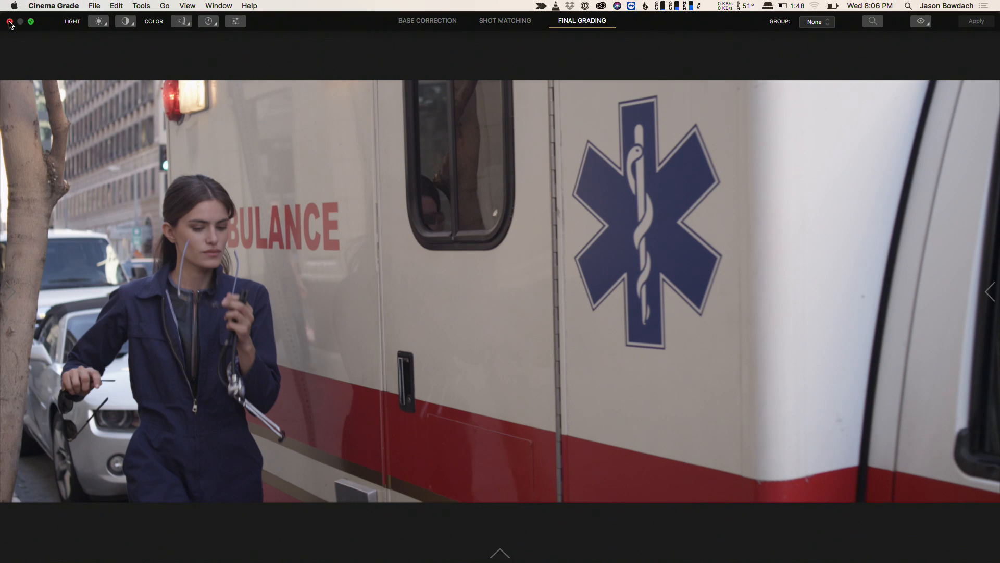
pyautogui.click(9, 22)
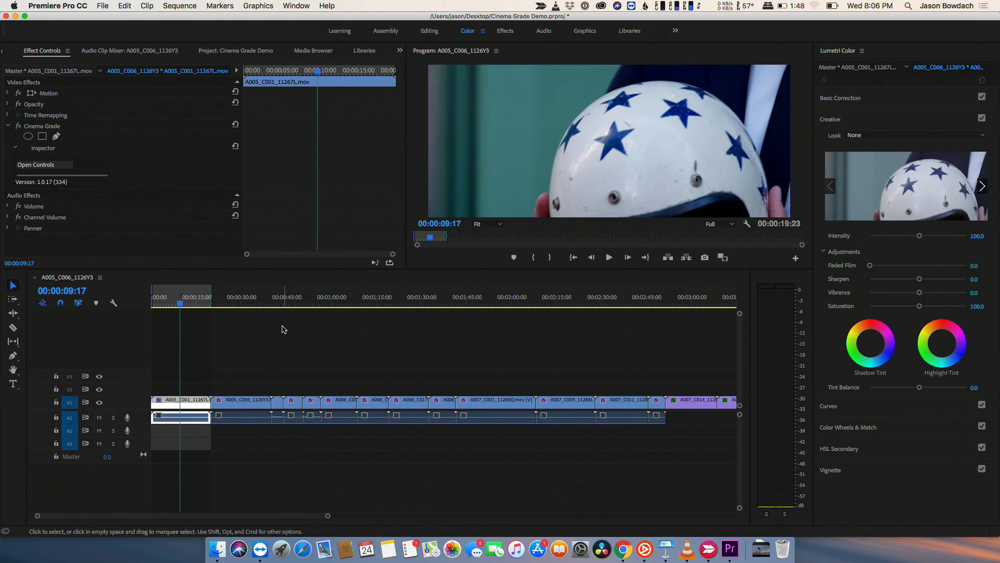
# - Check the sequence settings and play back the graded helmet clip from 00:00:08:00
pyautogui.click(246, 303)
pyautogui.moveTo(246, 303); pyautogui.dragTo(175, 306)
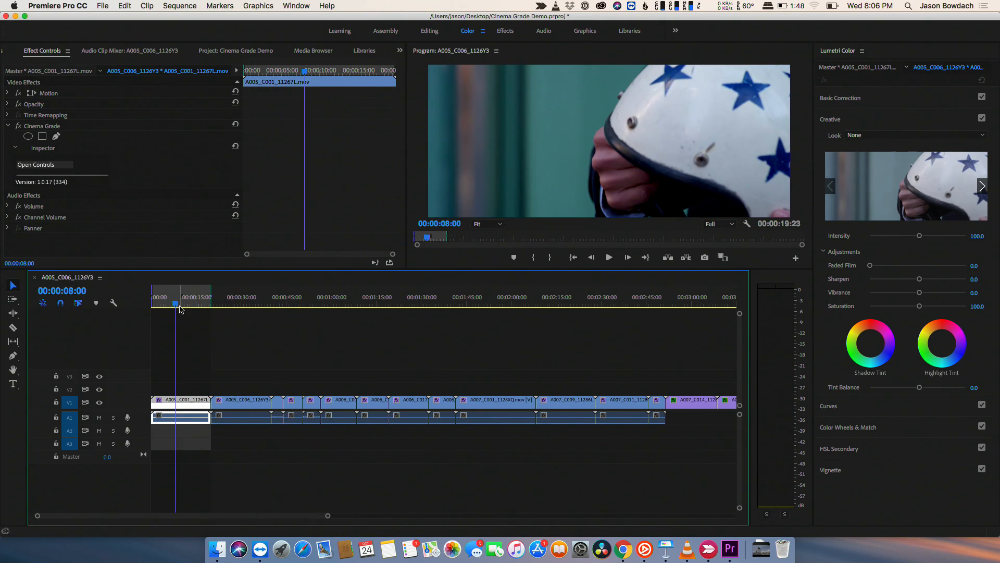
pyautogui.click(184, 7)
pyautogui.press('Return')
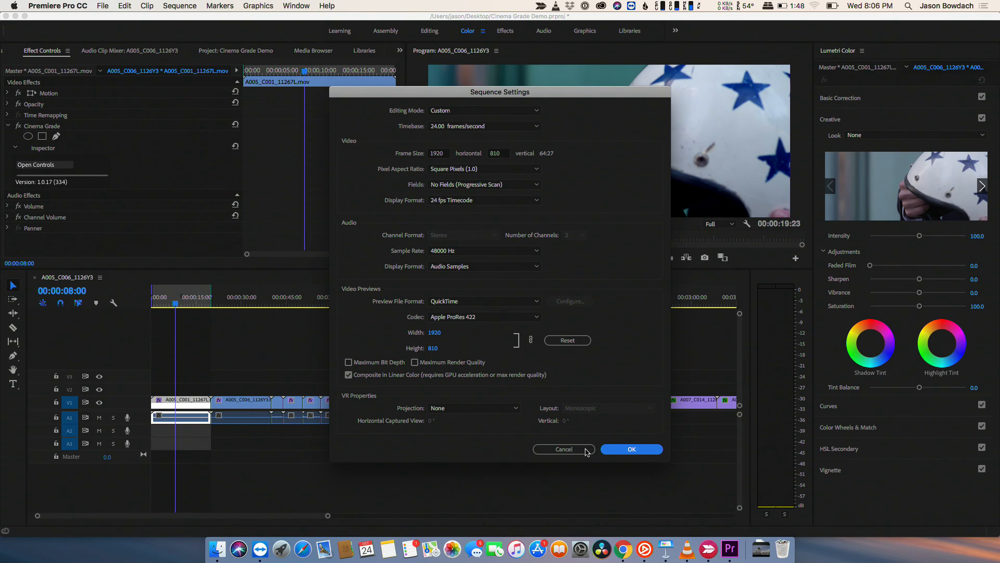
pyautogui.click(631, 449)
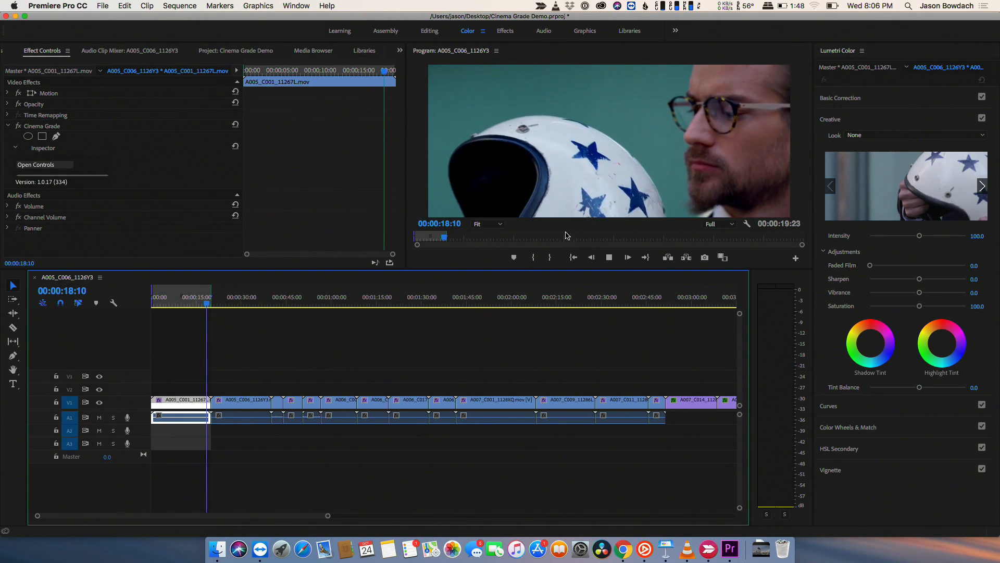
pyautogui.press('space')
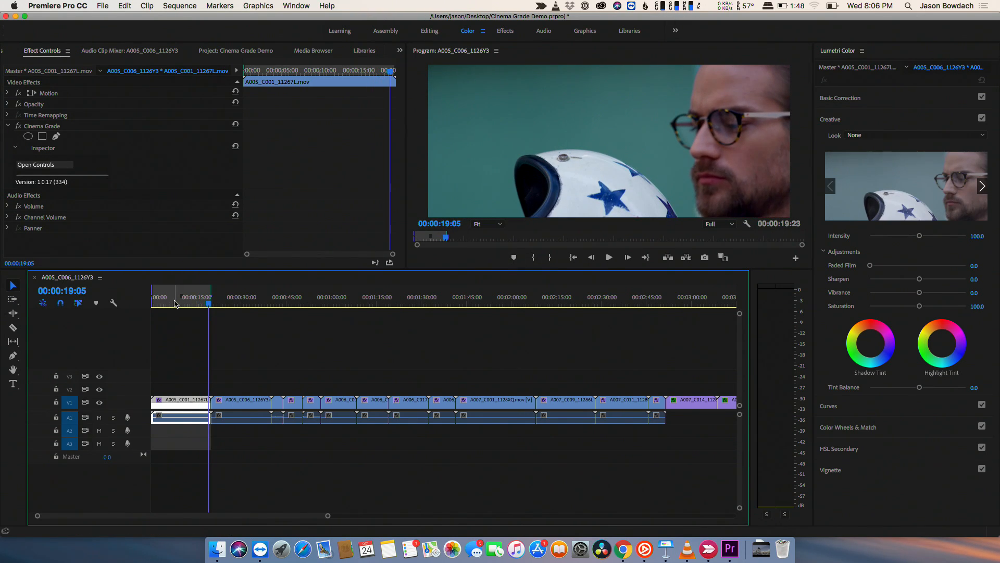